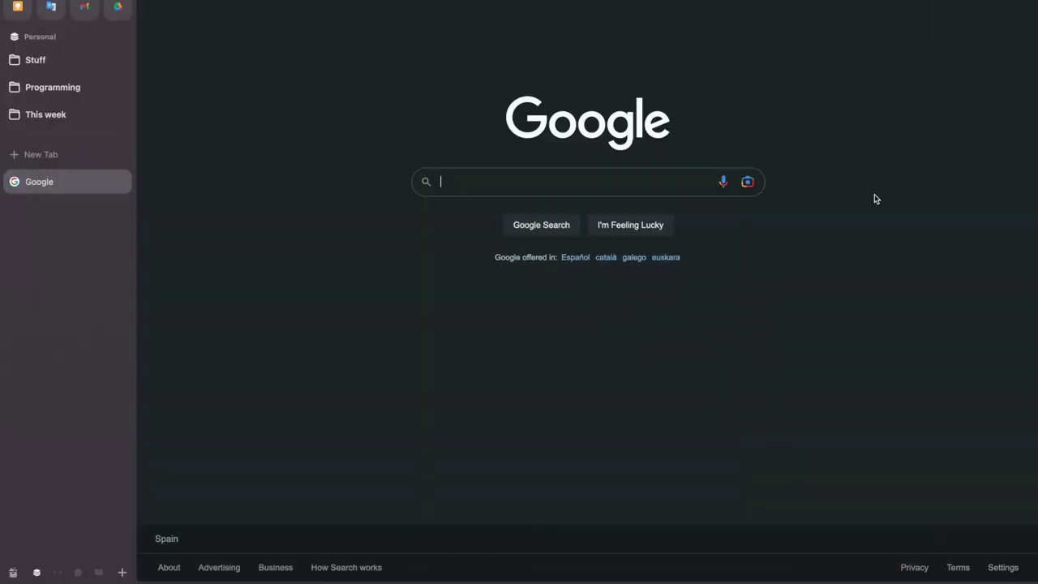
# - Bring up Arc's new-tab command bar with Cmd+T
pyautogui.press('super+t')
# - Open youtube.com in a new Arc tab, then open Notion's Software Architecture page via search
pyautogui.write('youtube.com')
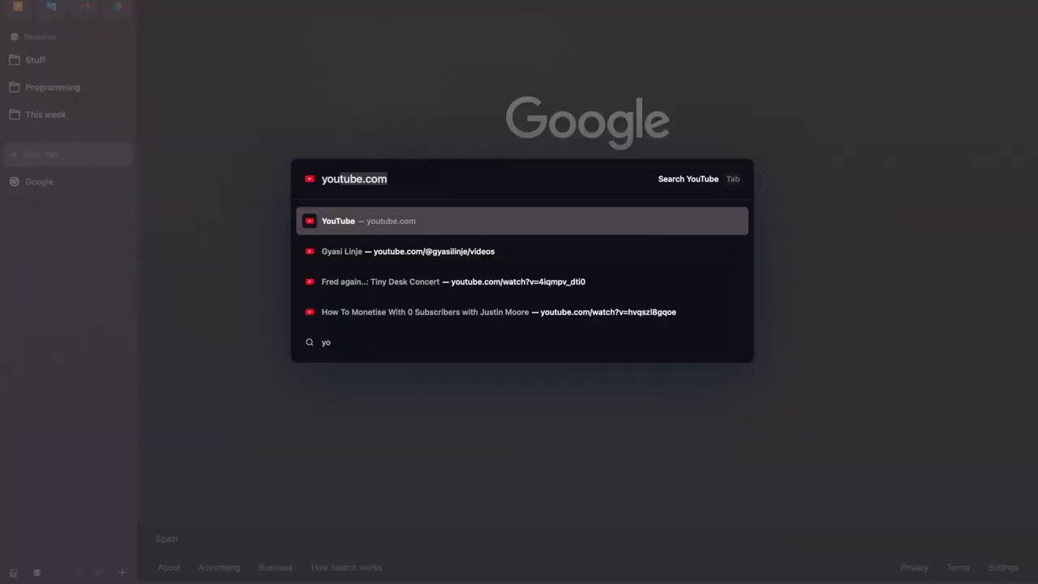
pyautogui.press('Return')
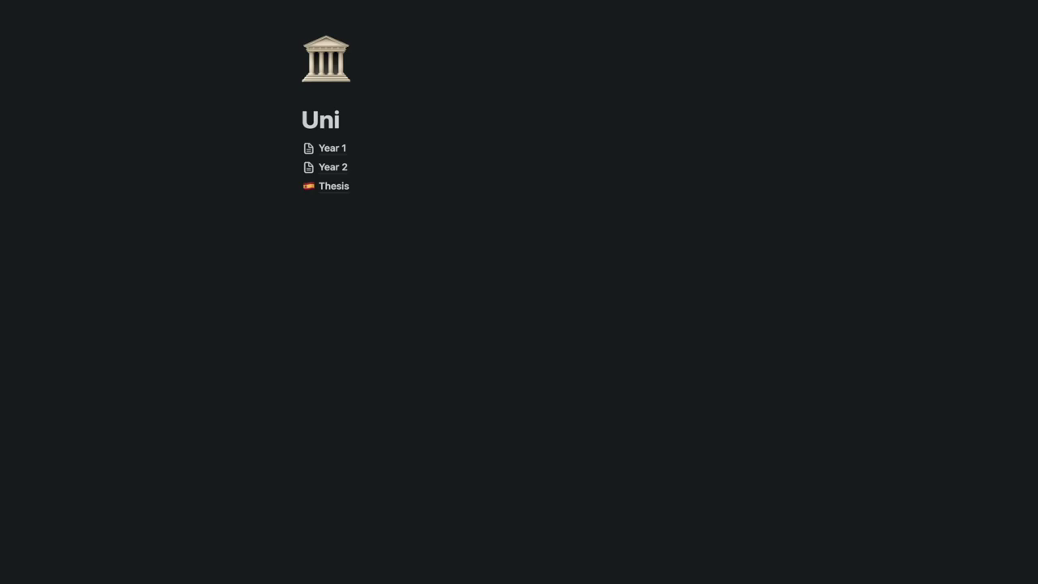
pyautogui.press('super+p')
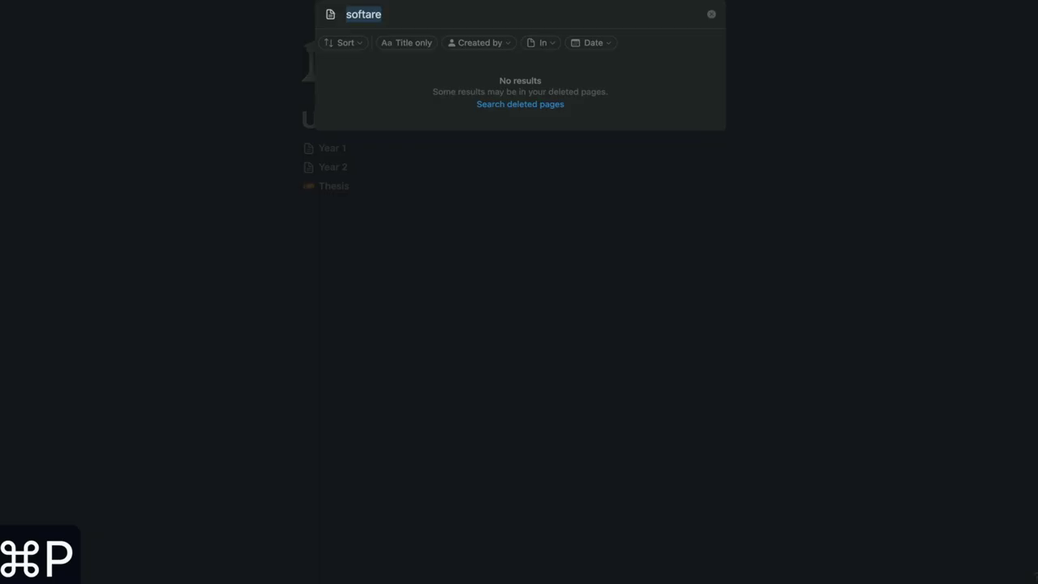
pyautogui.write('sof')
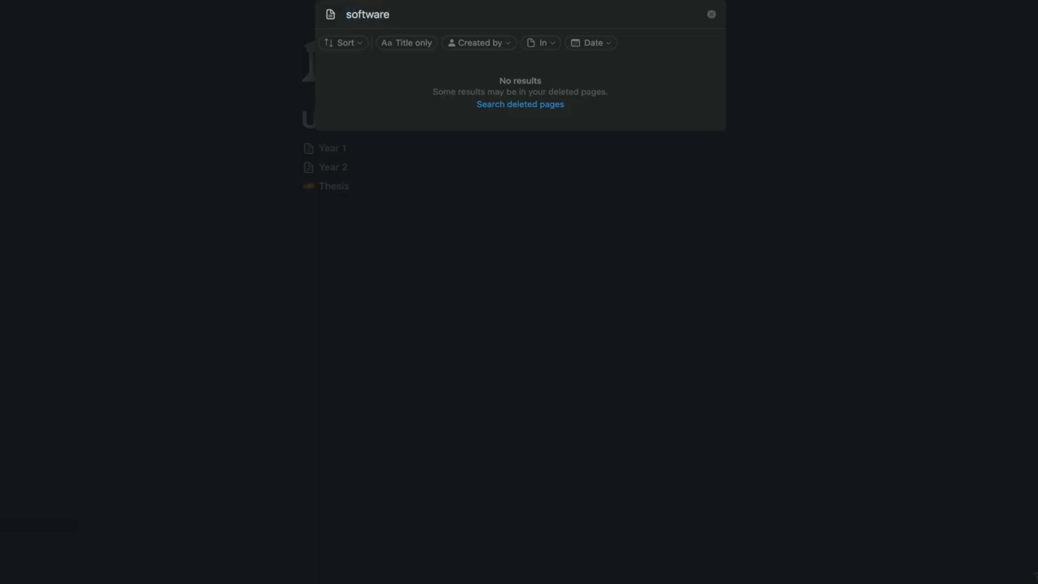
pyautogui.press('Return')
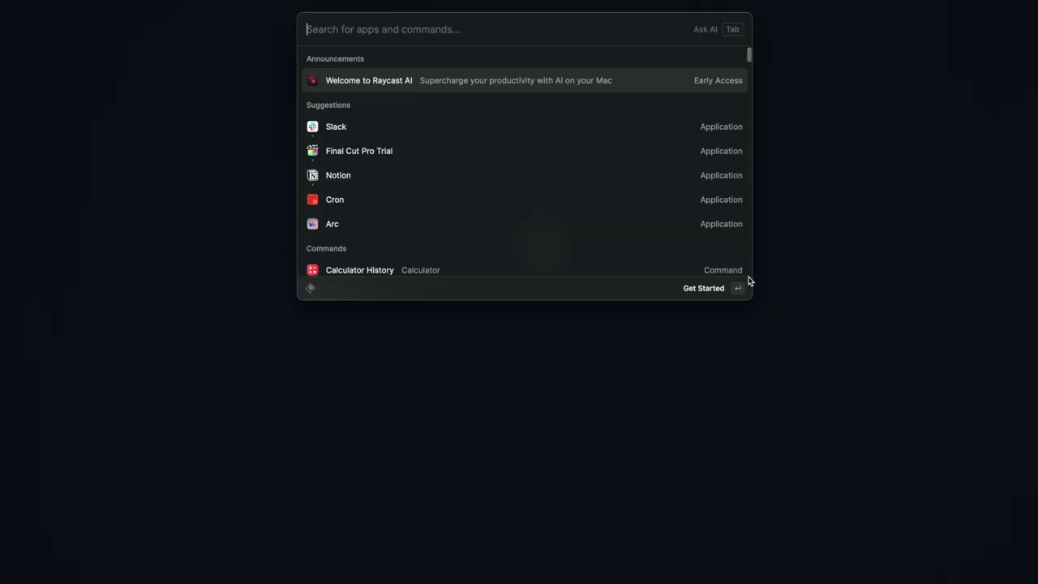
# - Launch Arc from Raycast and search YouTube for the presenter's name
pyautogui.write('ar')
pyautogui.press('Return')
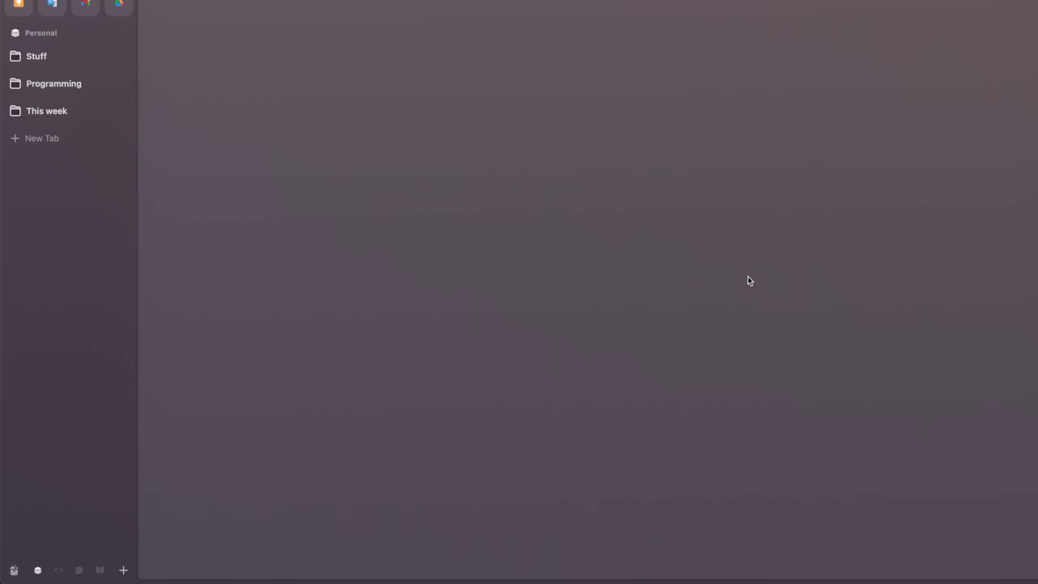
pyautogui.press('super+t')
pyautogui.write('y')
pyautogui.press('Tab')
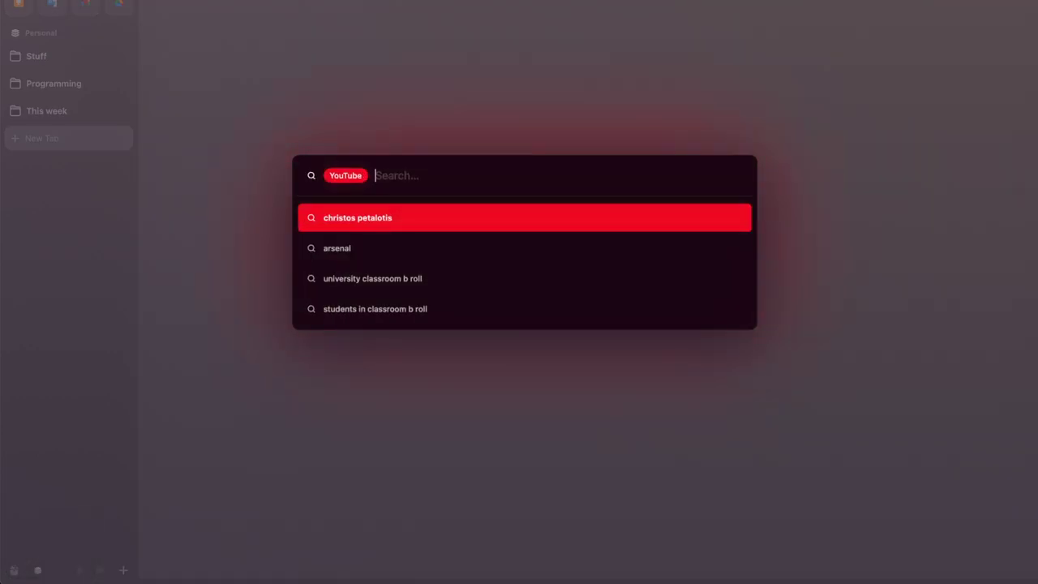
pyautogui.write('christos petalot')
pyautogui.press('Return')
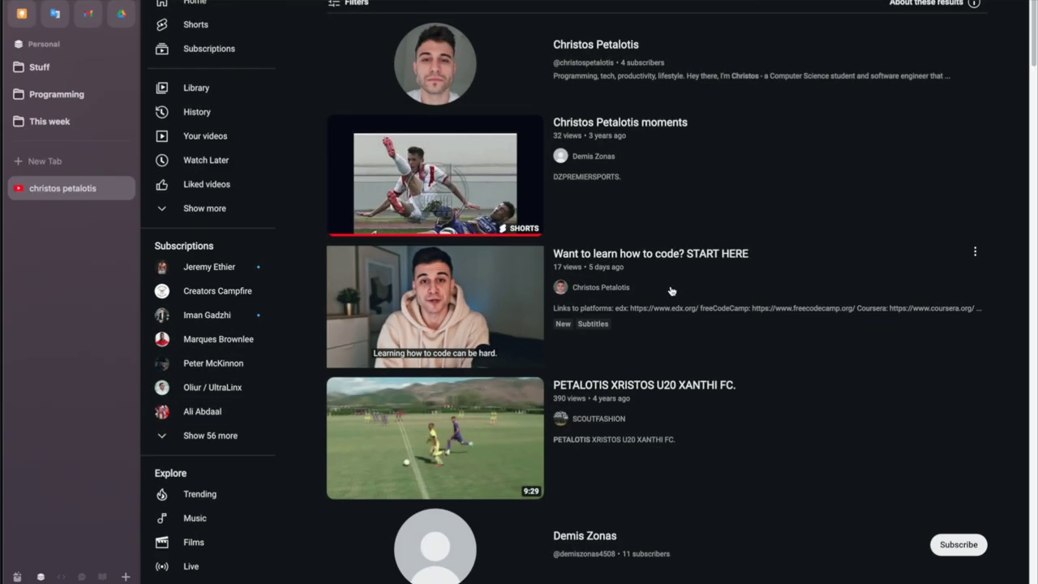
# - Paste 'suscribir' into the Google Translate tab for translation
pyautogui.moveTo(85, 13)
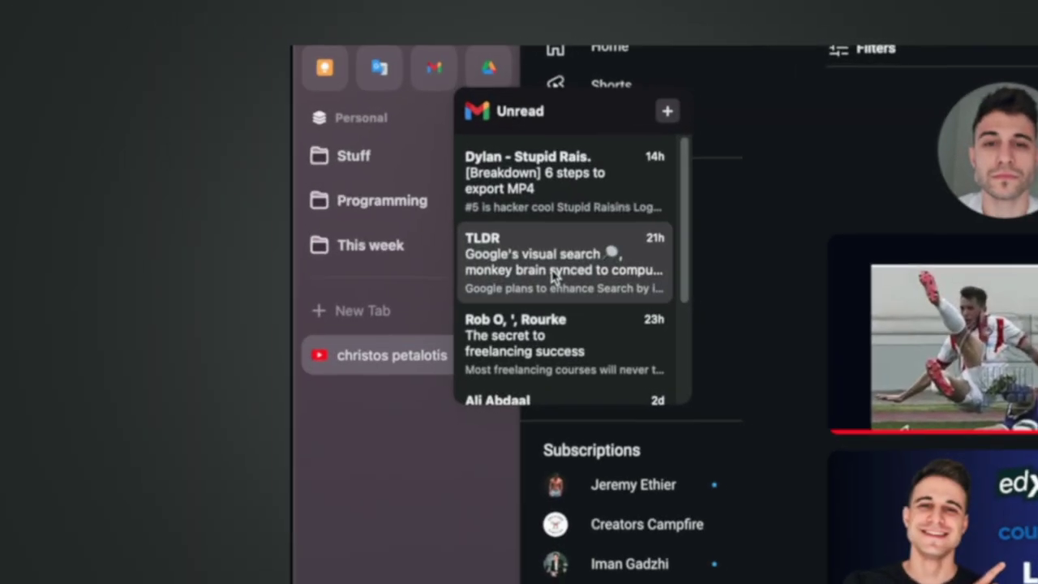
pyautogui.scroll(-3, 344, 202)
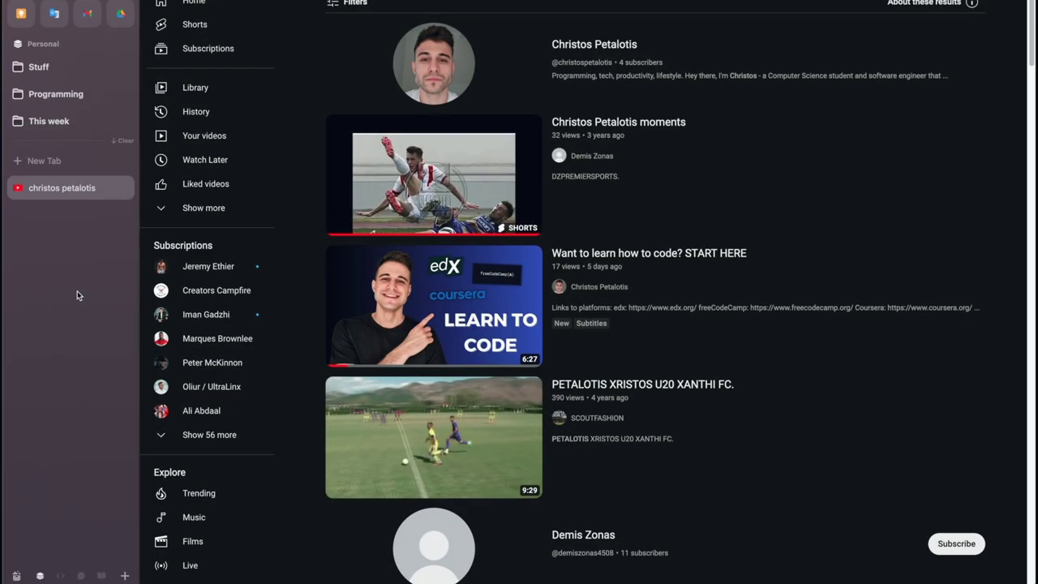
pyautogui.press('super+2')
pyautogui.write('suscribir')
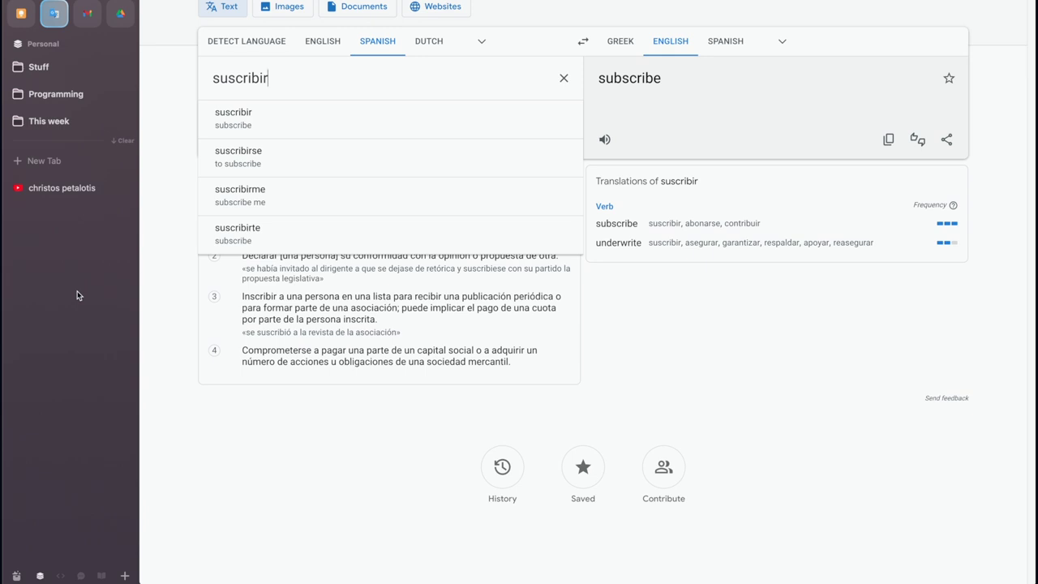
# - Play the coding video and hide the sidebar, then restore it
pyautogui.write('!')
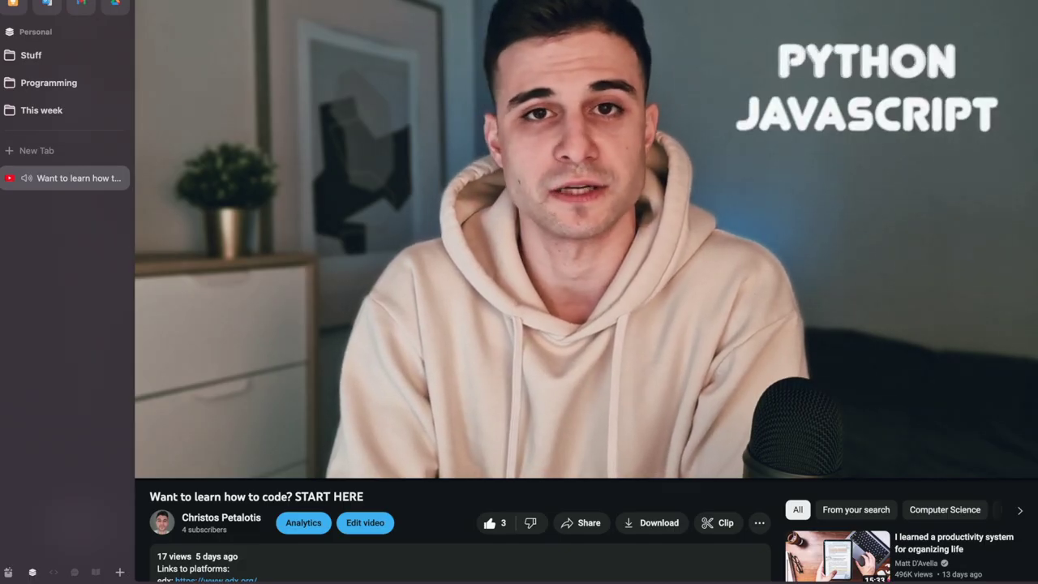
pyautogui.press('super+s')
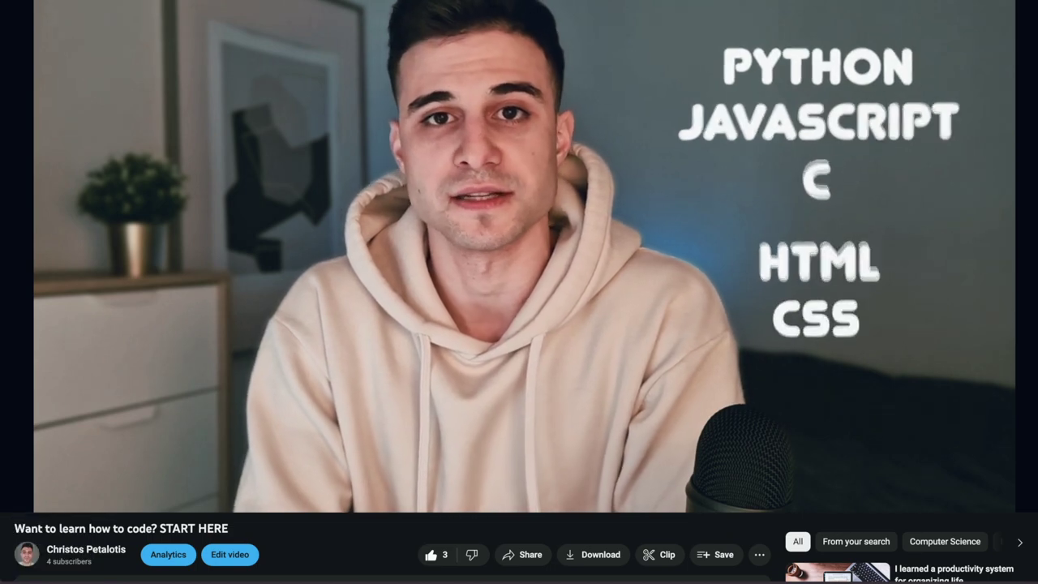
pyautogui.press('super+s')
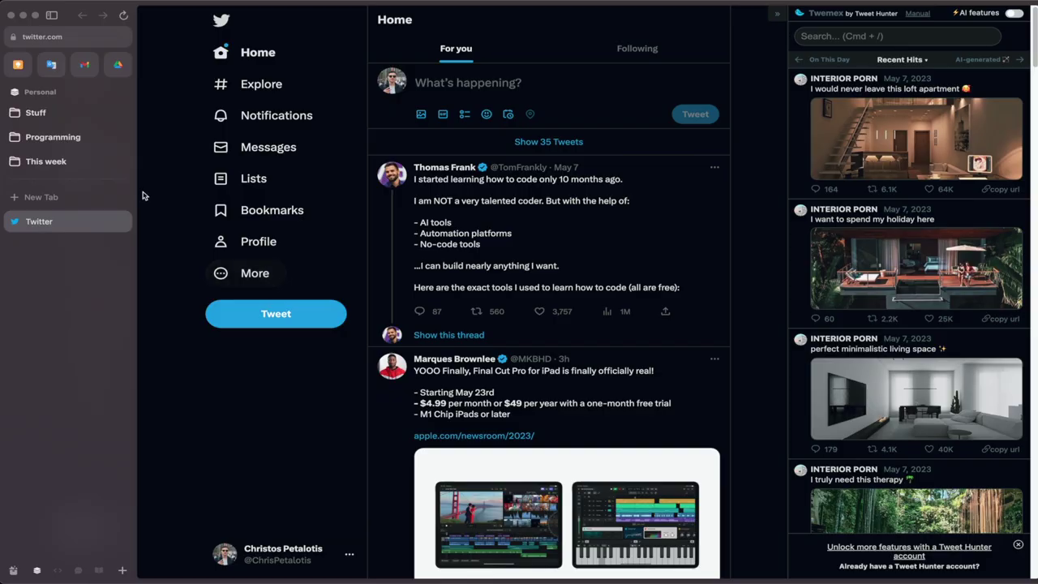
# - Cycle through the Work Center, Personal Brand and Uni spaces back to Personal
pyautogui.moveTo(22, 89)
pyautogui.hscroll(3, 72, 291)
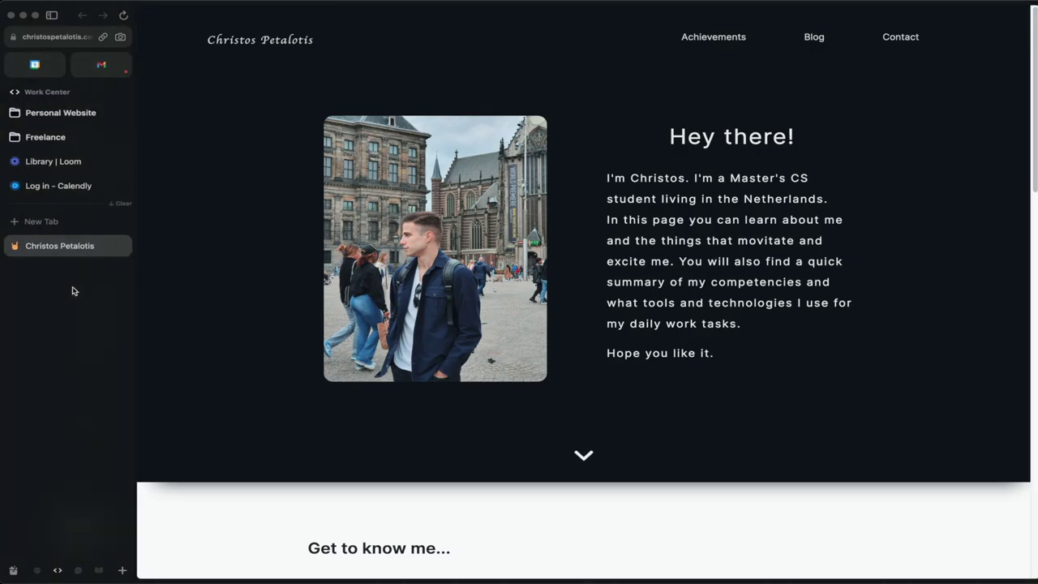
pyautogui.hscroll(3, 72, 290)
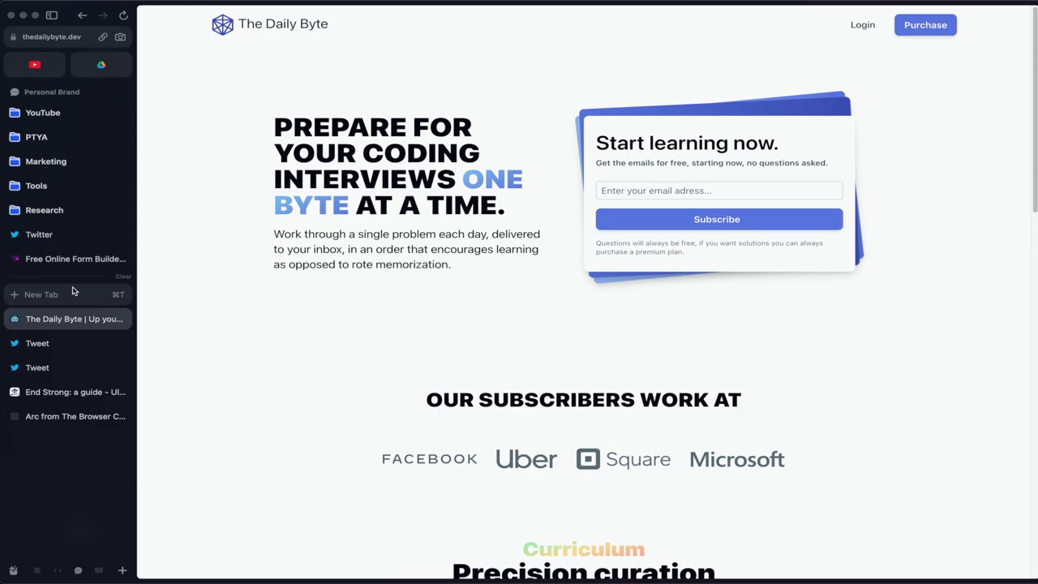
pyautogui.hscroll(3, 73, 290)
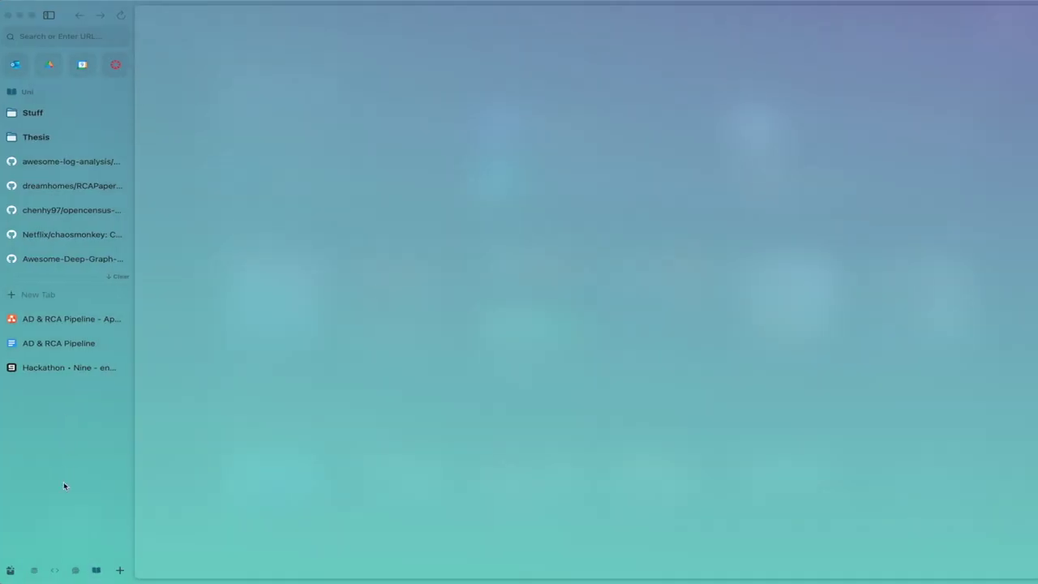
pyautogui.click(51, 570)
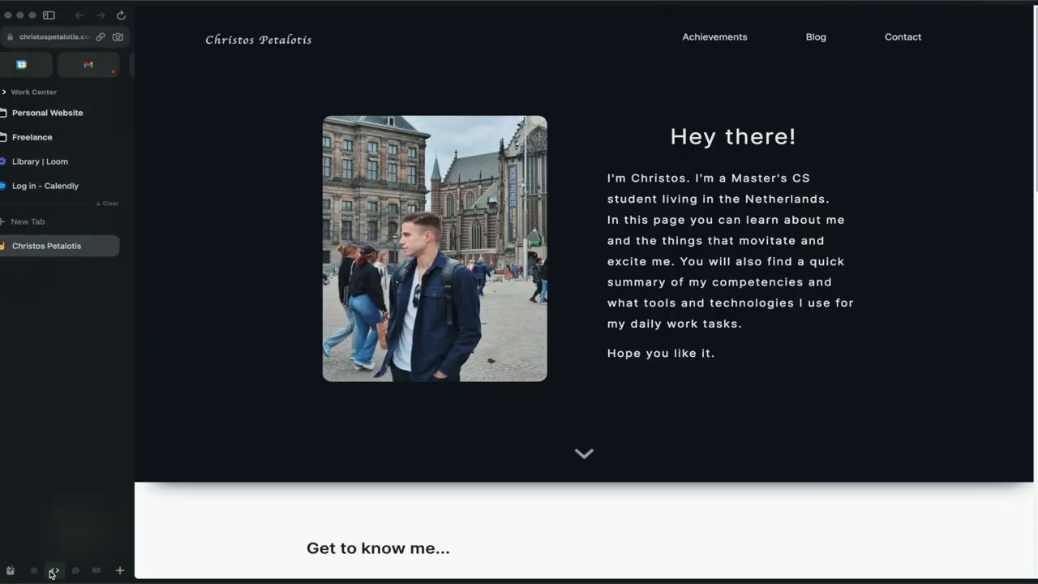
pyautogui.click(34, 571)
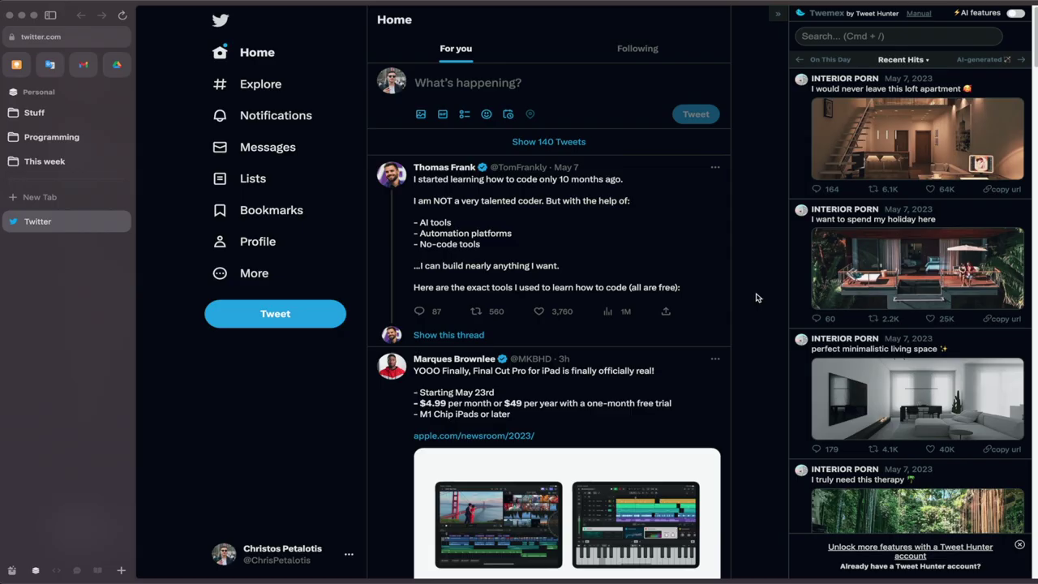
# - Open youtube.com in a new tab in the Personal space
pyautogui.press('super+t')
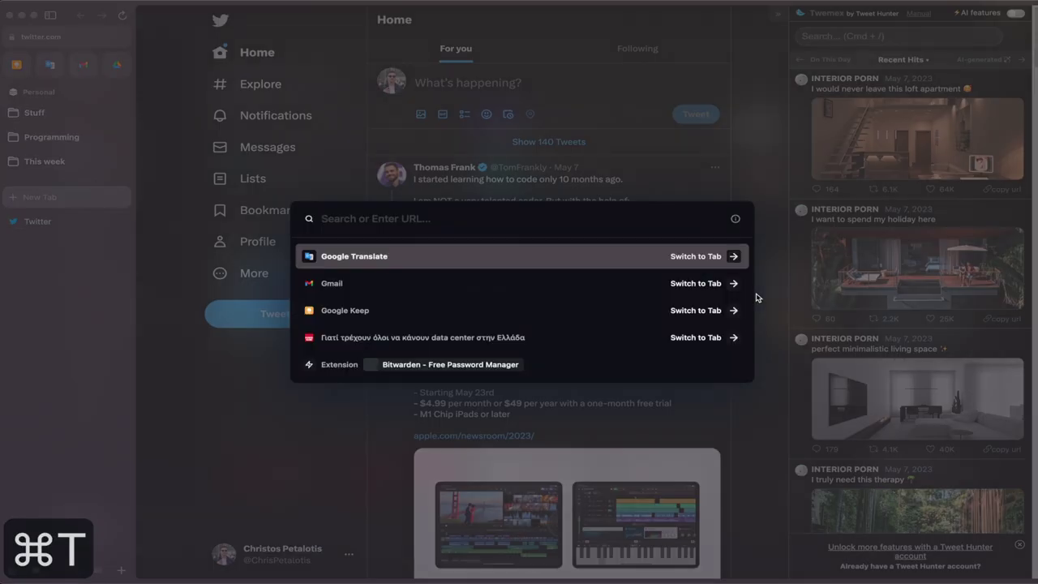
pyautogui.write('youtube')
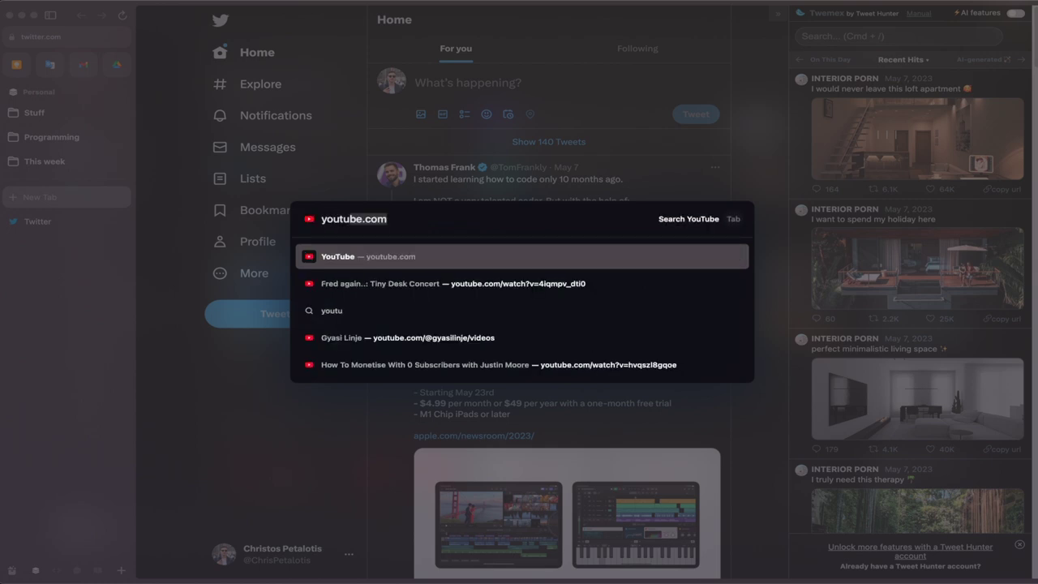
pyautogui.write('.com')
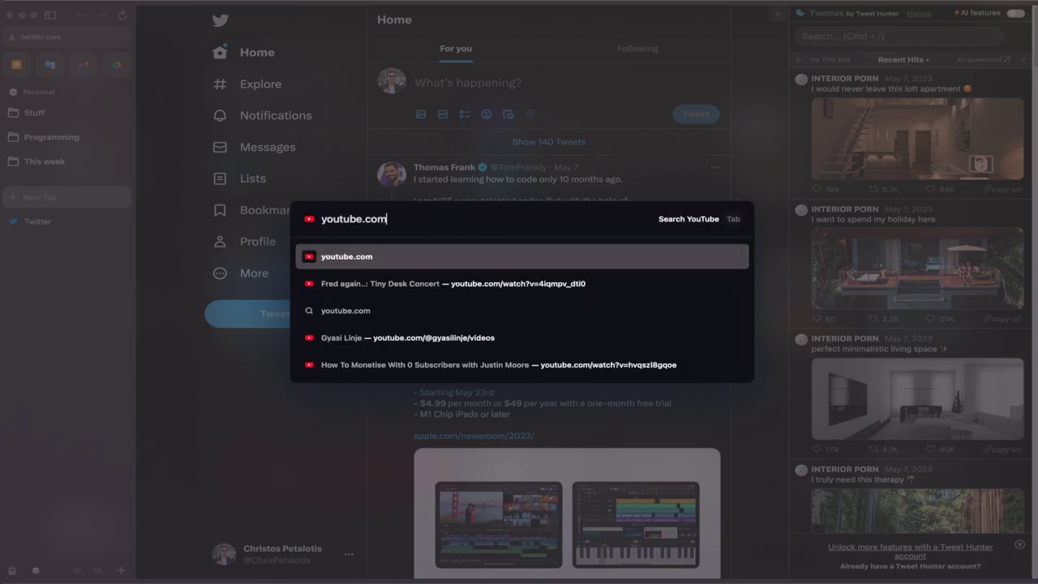
pyautogui.press('Return')
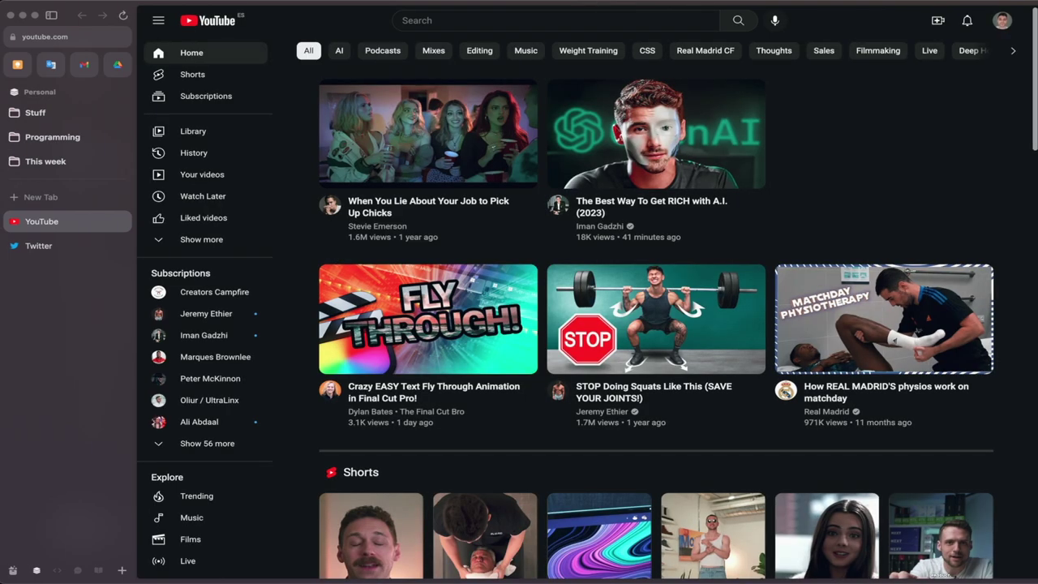
# - Toggle the sidebar, copy the YouTube address, and switch to the Uni space
pyautogui.press('super+s')
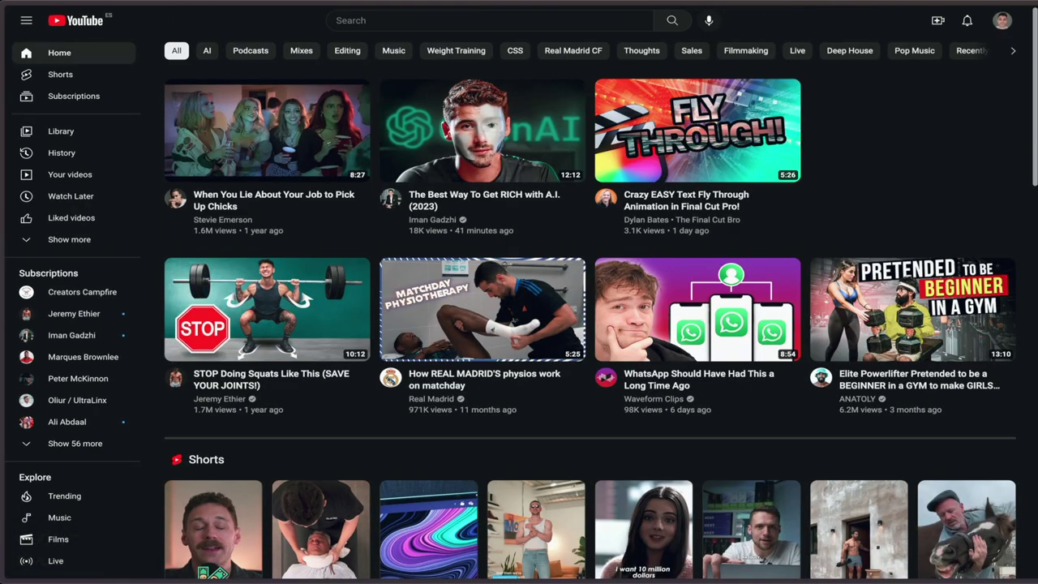
pyautogui.press('super+s')
pyautogui.press('super+shift+c')
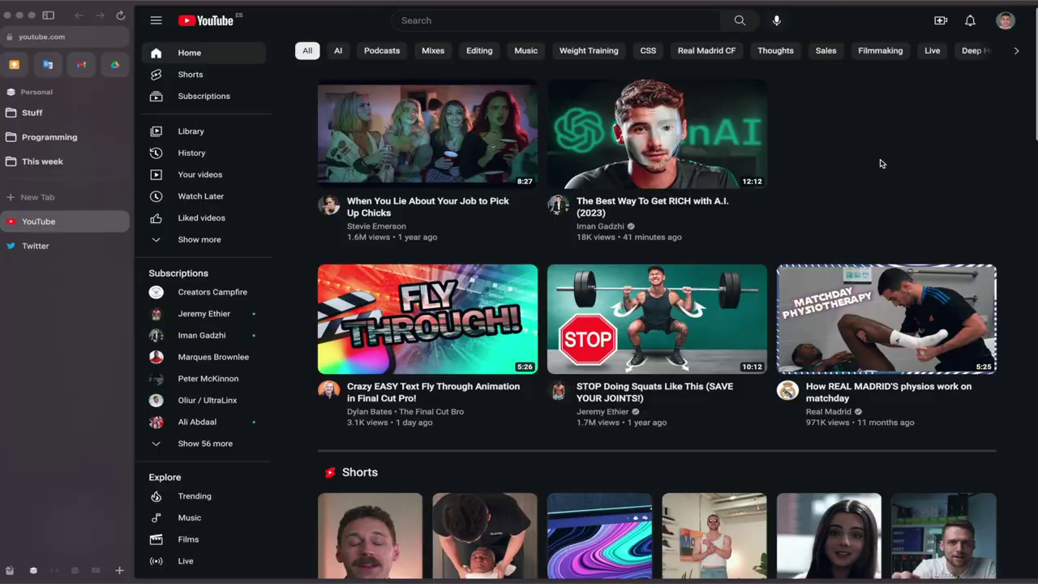
pyautogui.hotkey('ctrl', '4')
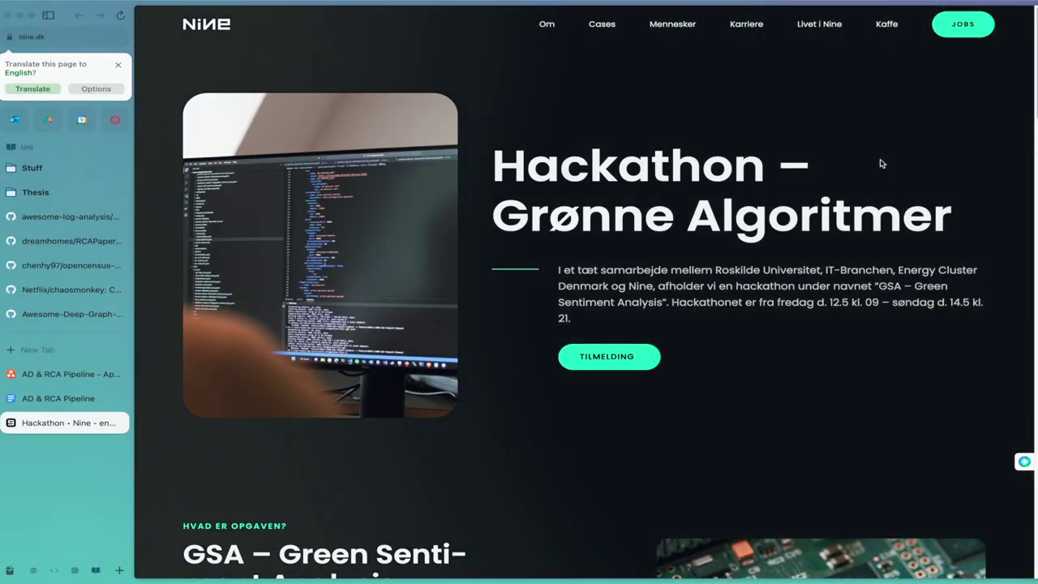
pyautogui.scroll(-2, 882, 163)
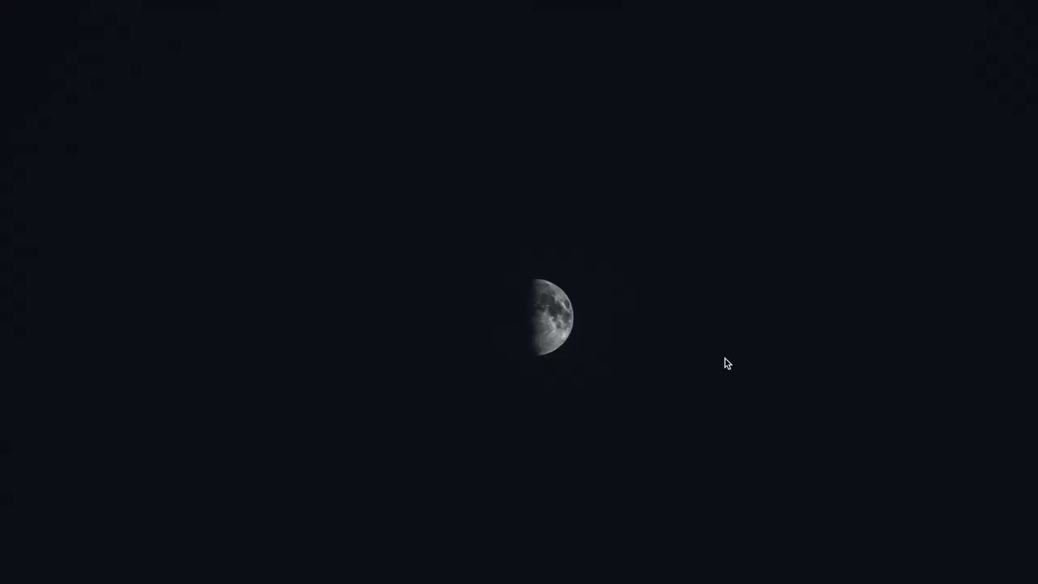
# - Show Raycast's weather forecast for Greece, then dismiss it
pyautogui.press('super+space')
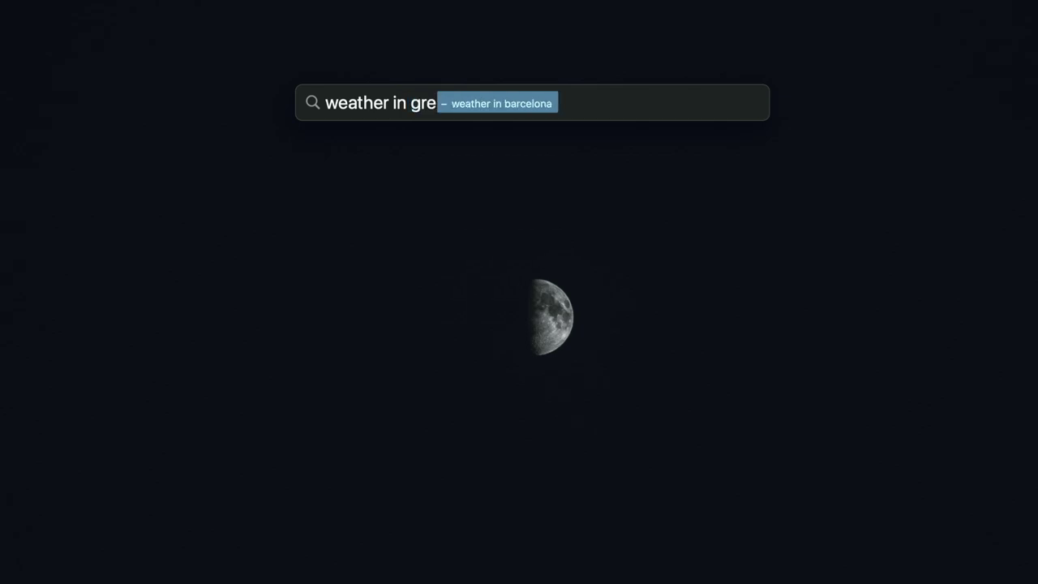
pyautogui.press('Return')
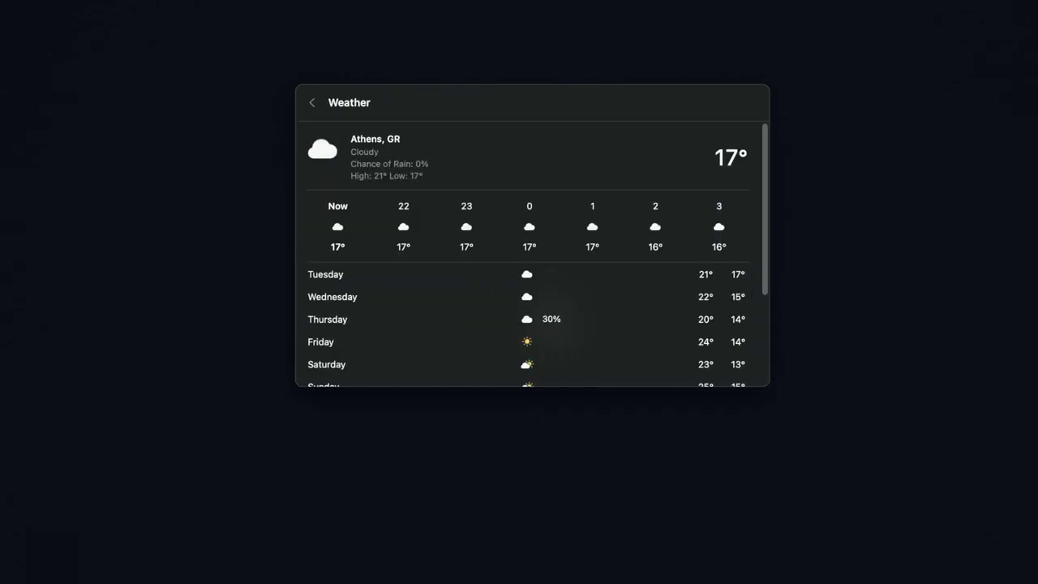
pyautogui.press('Escape')
# - Launch Arc from Raycast, then search files for the Downloads folder
pyautogui.hotkey('alt', 'space')
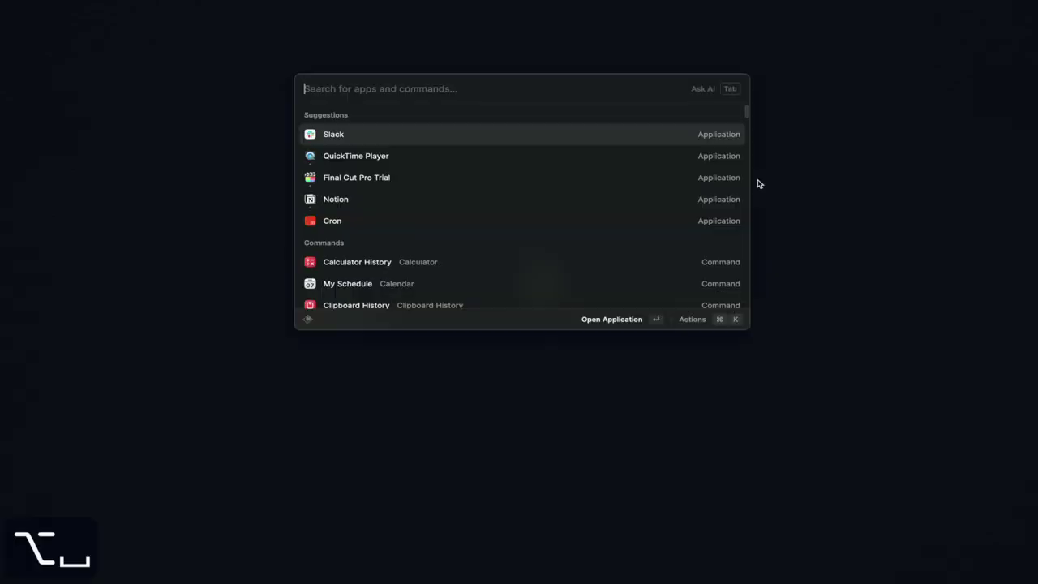
pyautogui.write('arc')
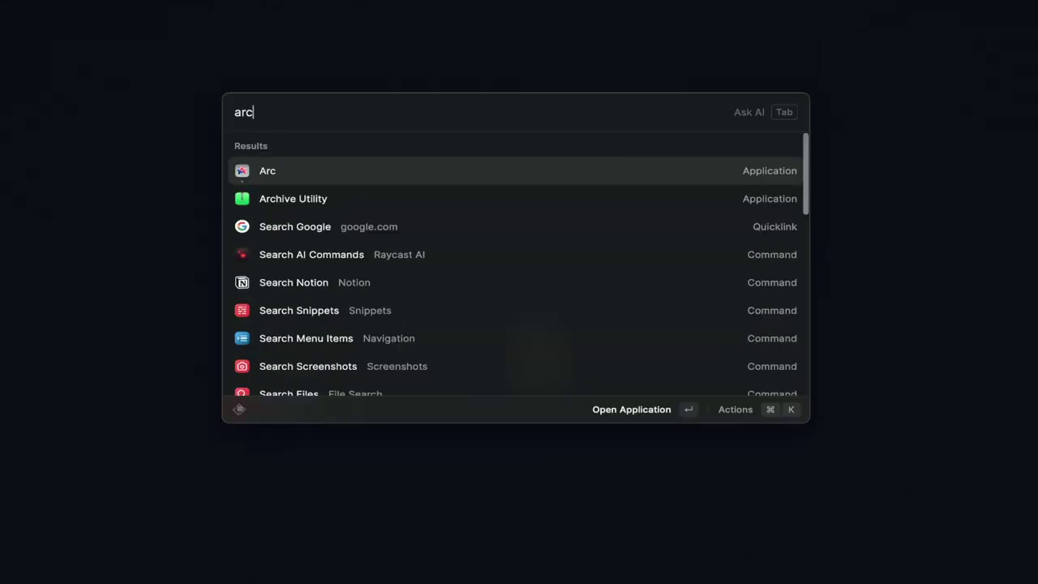
pyautogui.press('Return')
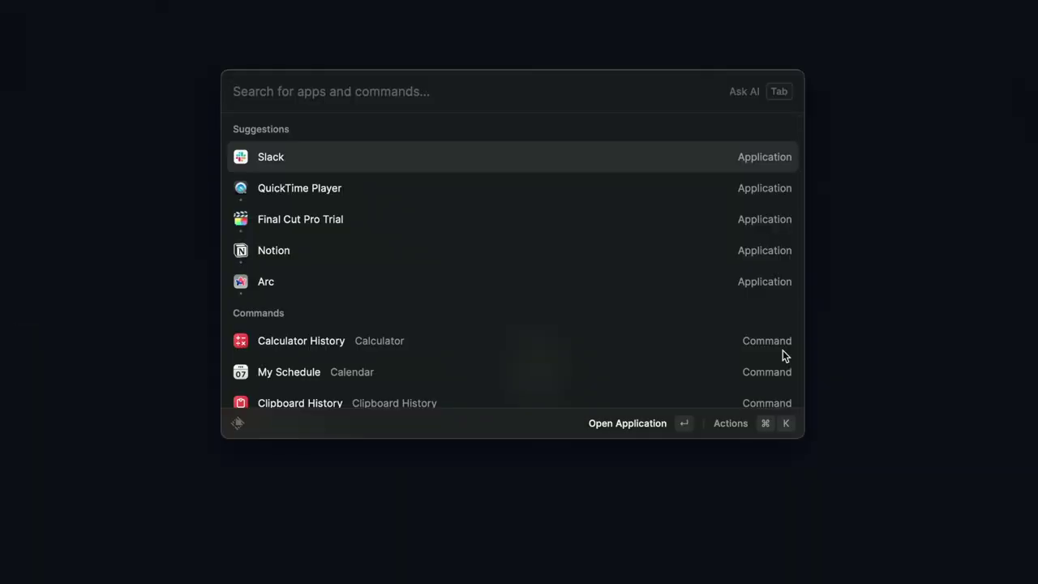
pyautogui.write('chrome')
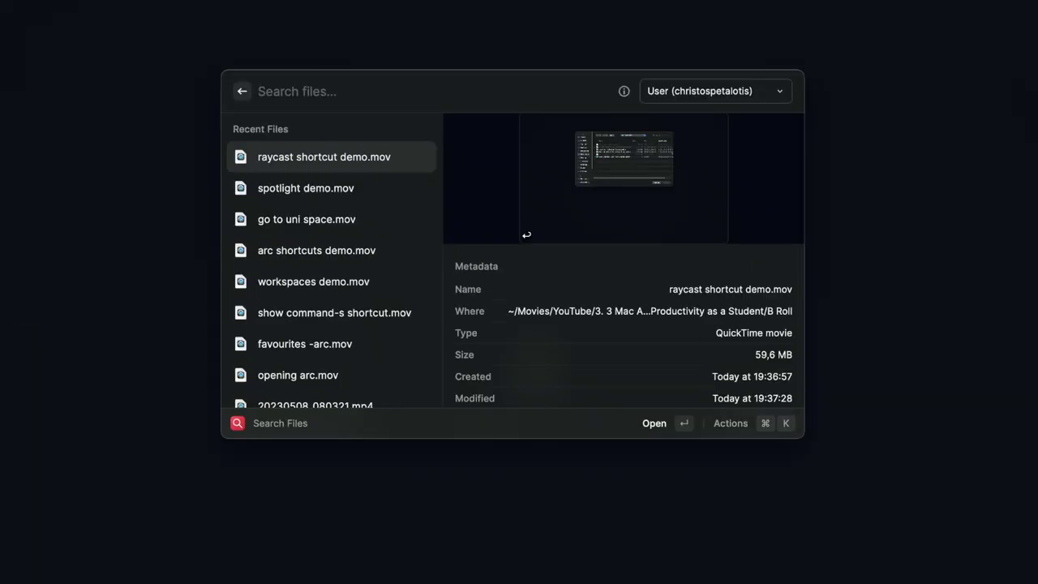
pyautogui.write('down')
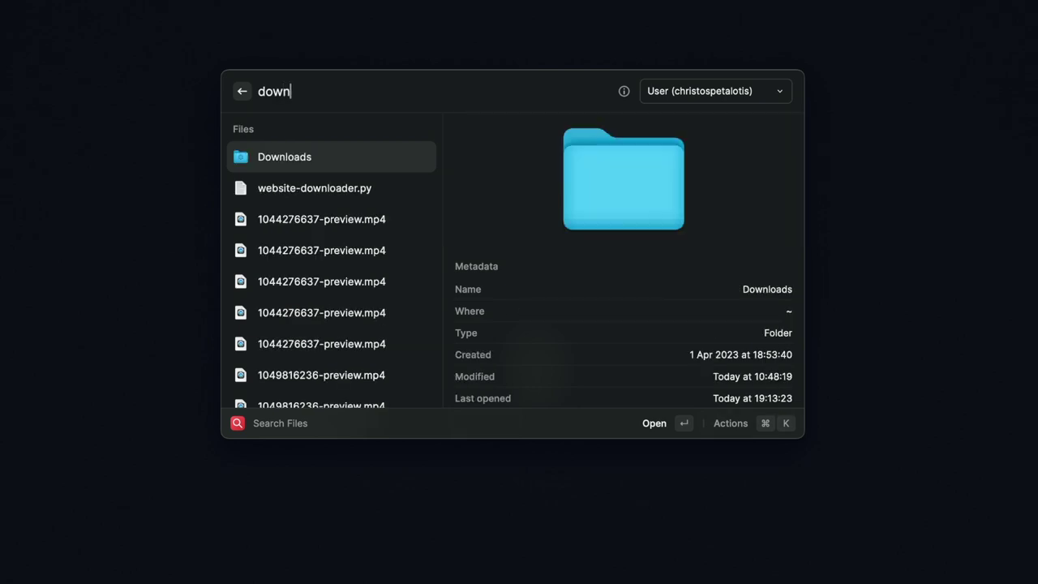
pyautogui.write('loads')
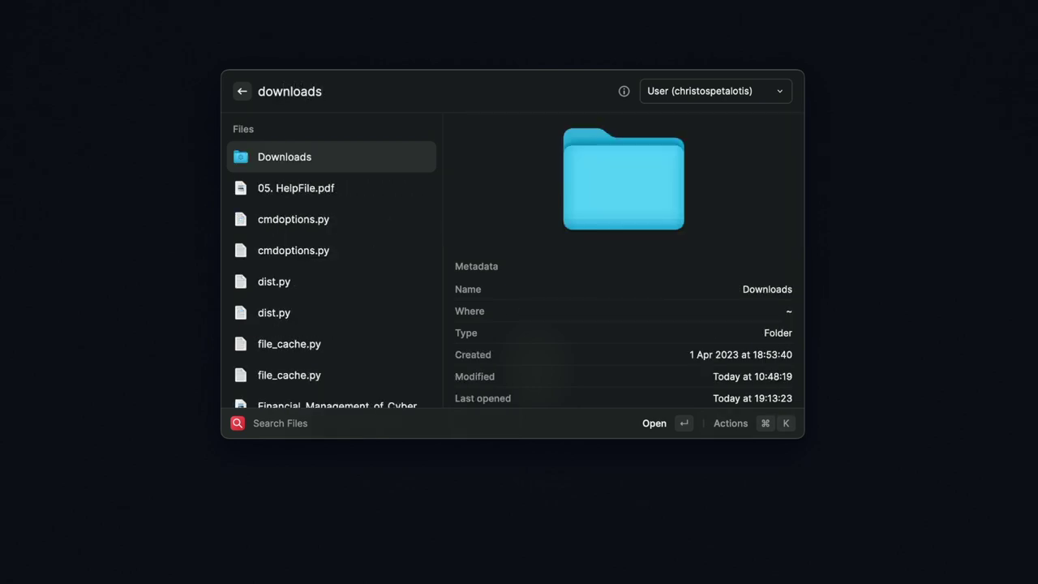
# - Run the Search Google quicklink for 'weather in greece' in Arc
pyautogui.hotkey('alt', 'g')
pyautogui.write('weather in greece')
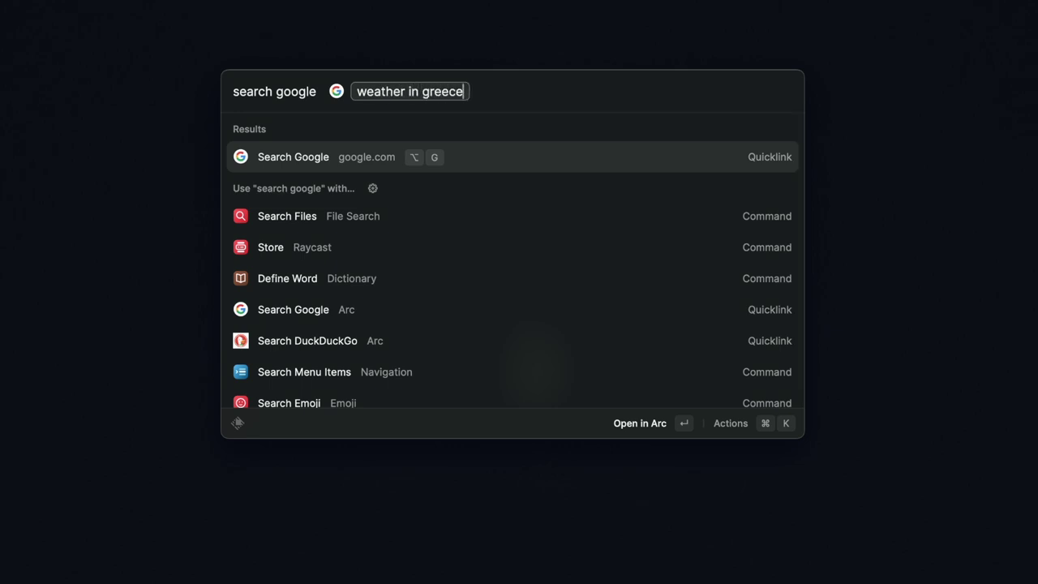
pyautogui.press('Return')
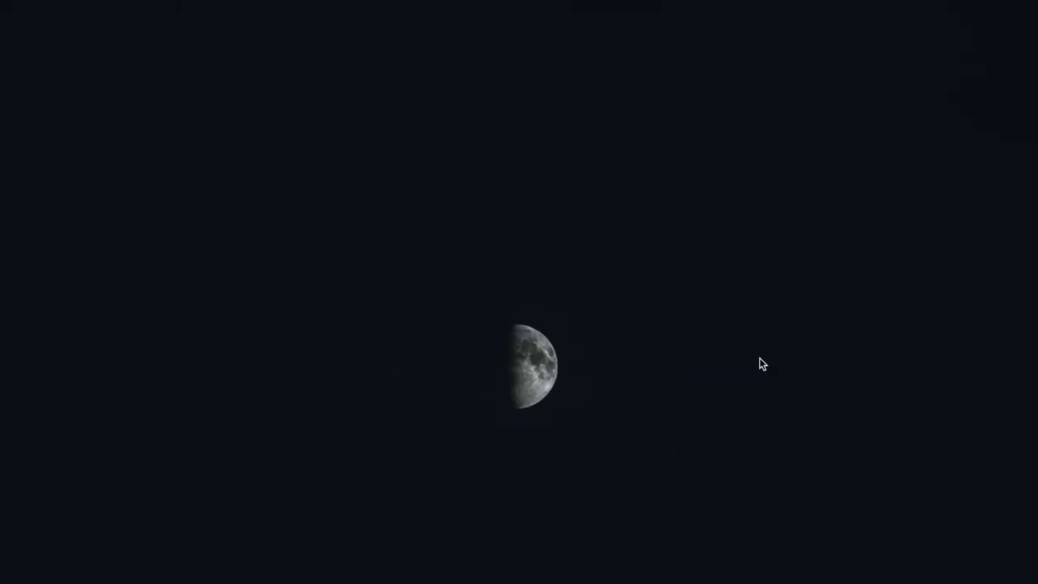
# - Open the Raycast extension Store and scroll through its listings
pyautogui.hotkey('alt', 'space')
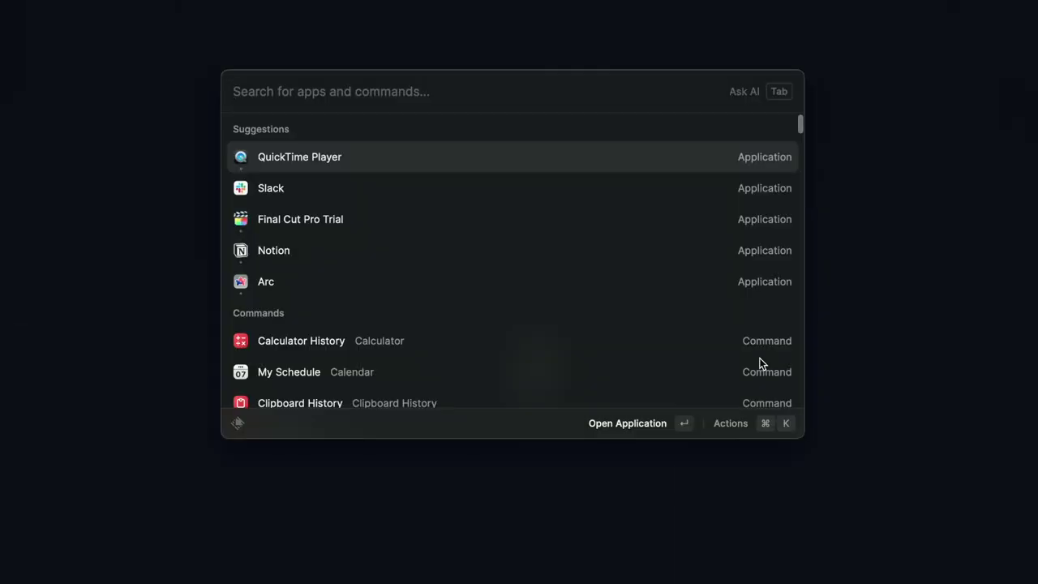
pyautogui.write('stor')
pyautogui.press('Return')
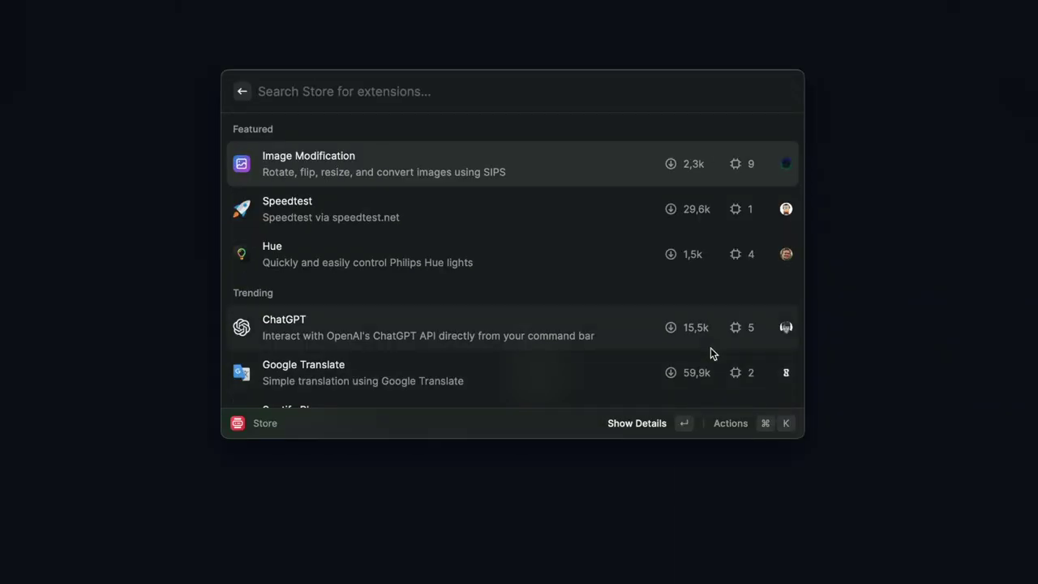
pyautogui.scroll(-8, 710, 349)
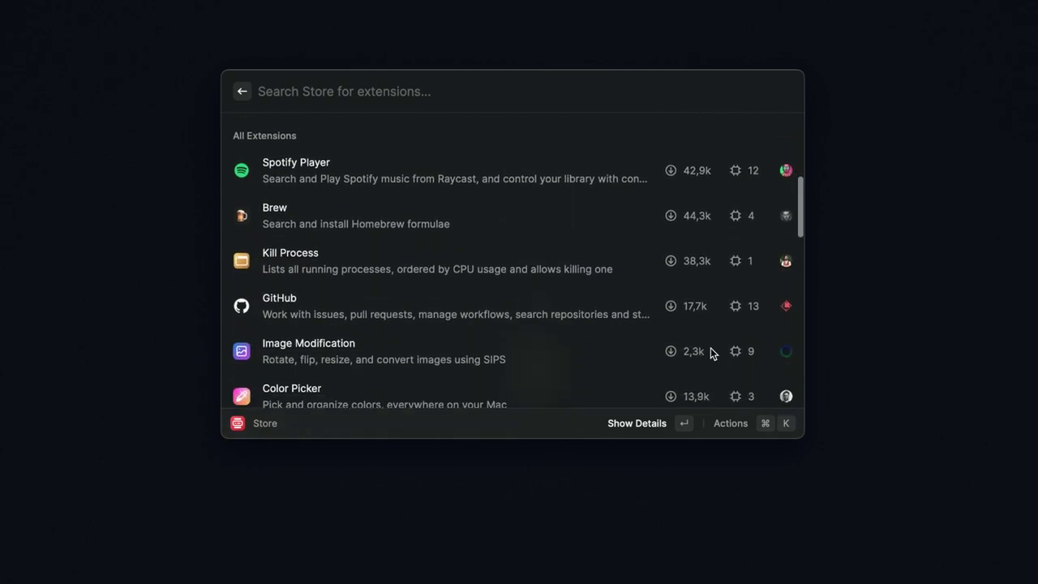
pyautogui.scroll(-6, 710, 349)
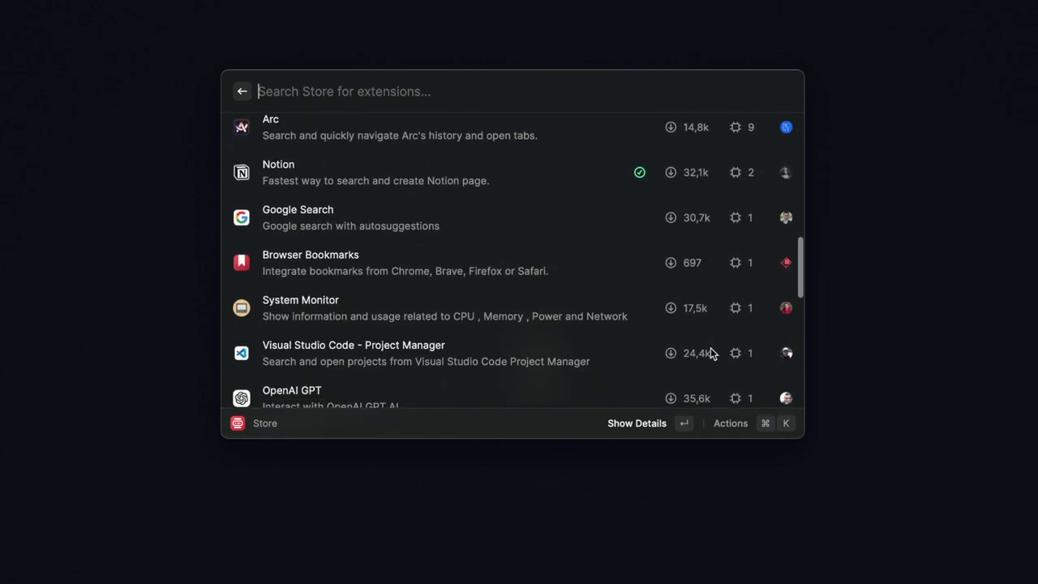
pyautogui.scroll(-1, 710, 352)
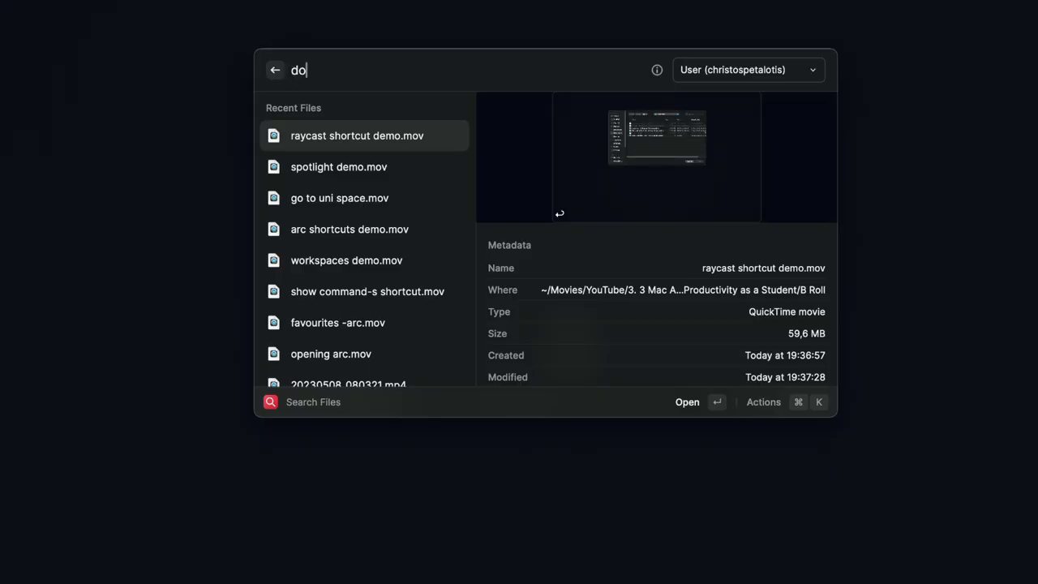
# - Find the Downloads folder and start a Google search for 'weather in'
pyautogui.write('wnlo')
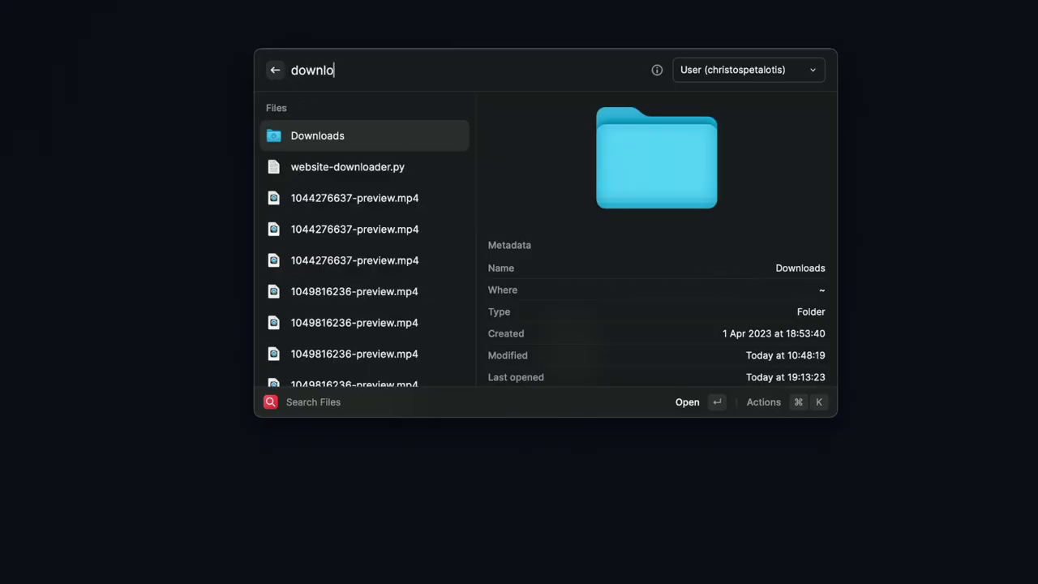
pyautogui.write('ads')
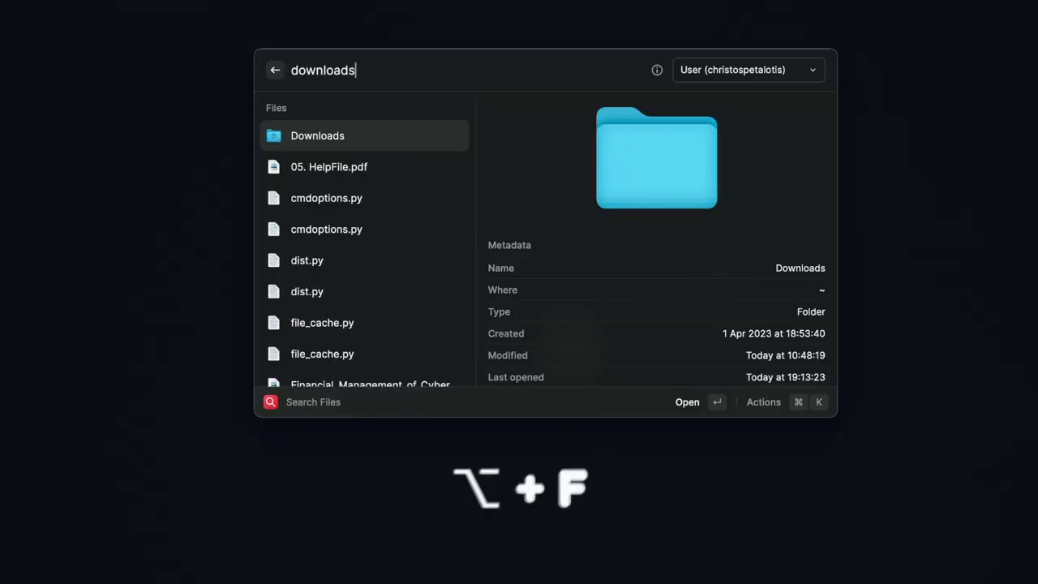
pyautogui.hotkey('alt', 'g')
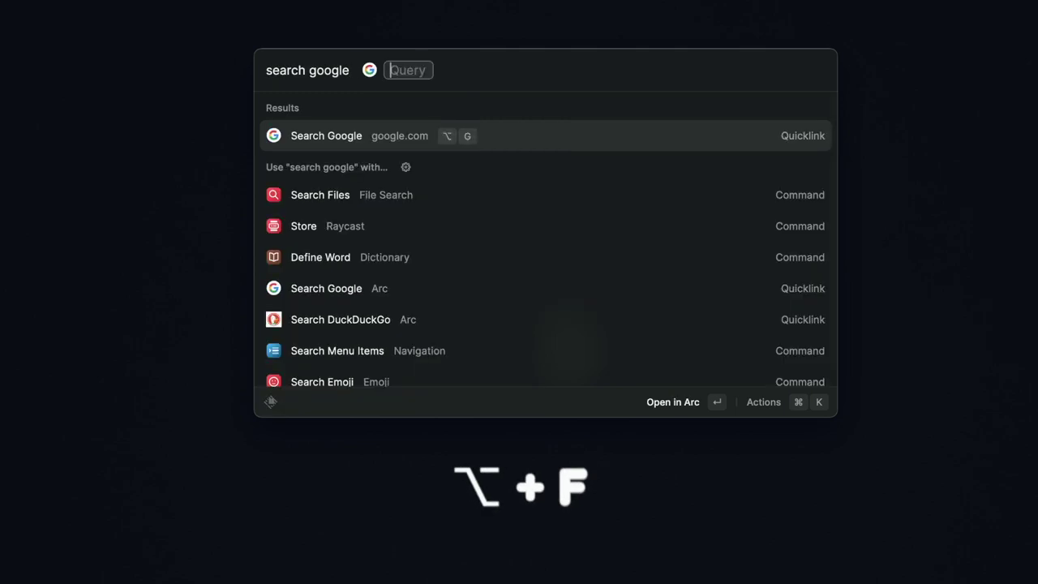
pyautogui.write('weather in')
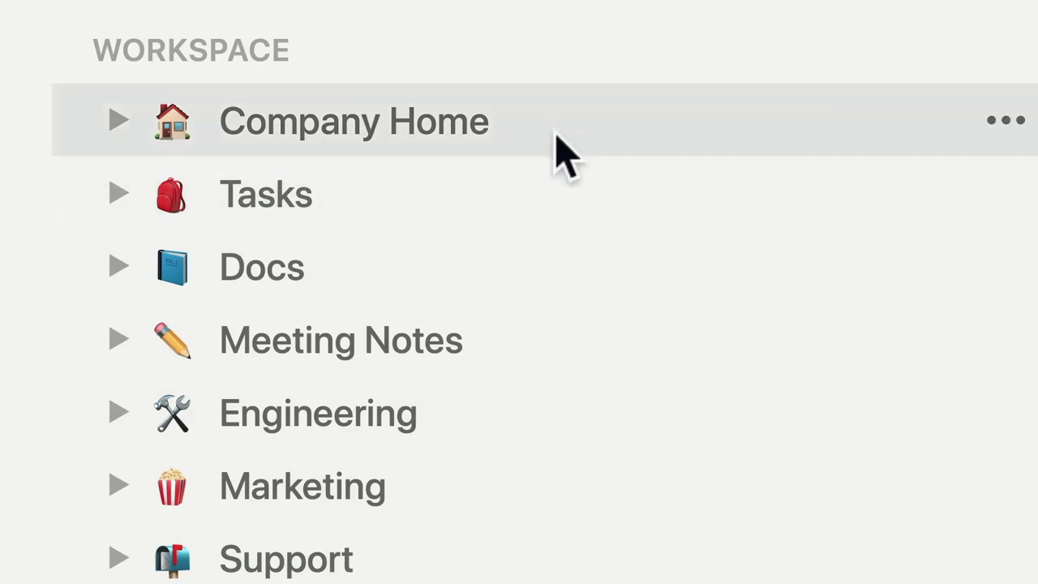
# - Write 'Hokusai is best known for his wo…' on Research and add both wave images
pyautogui.click(556, 144)
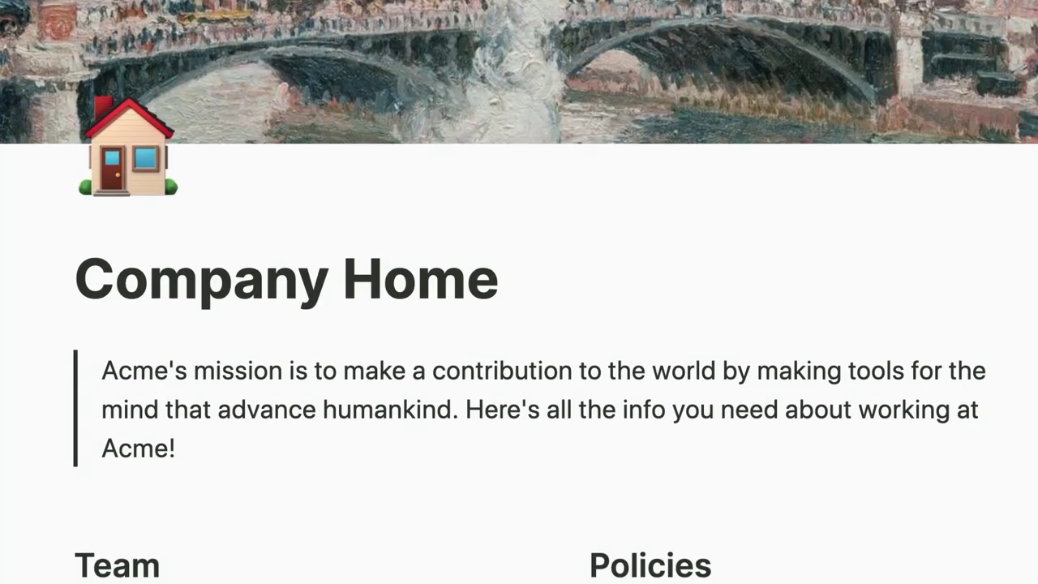
pyautogui.scroll(-5, 519, 324)
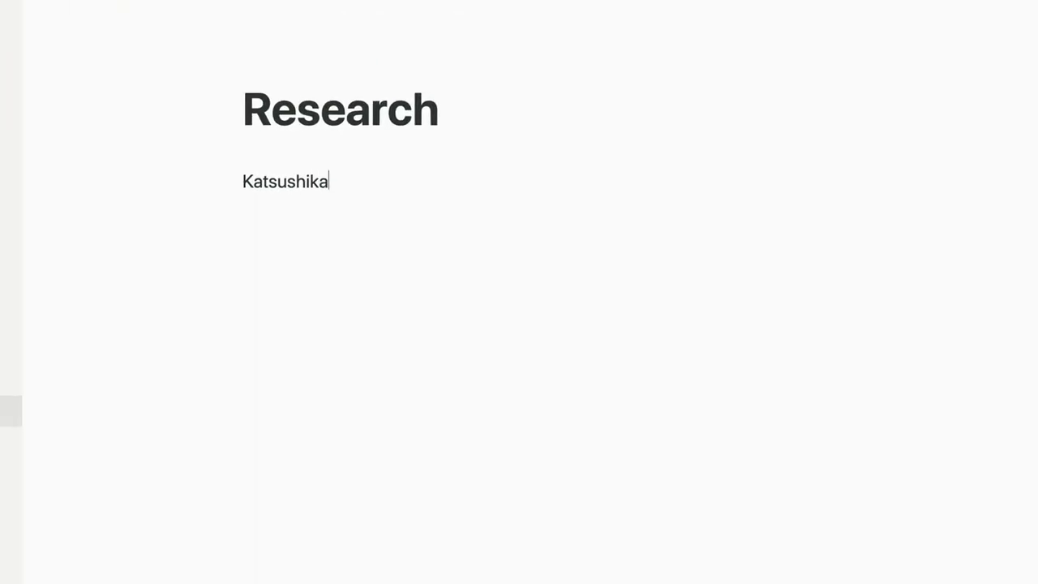
pyautogui.write('Hokusai is best known for his woodblock prints...')
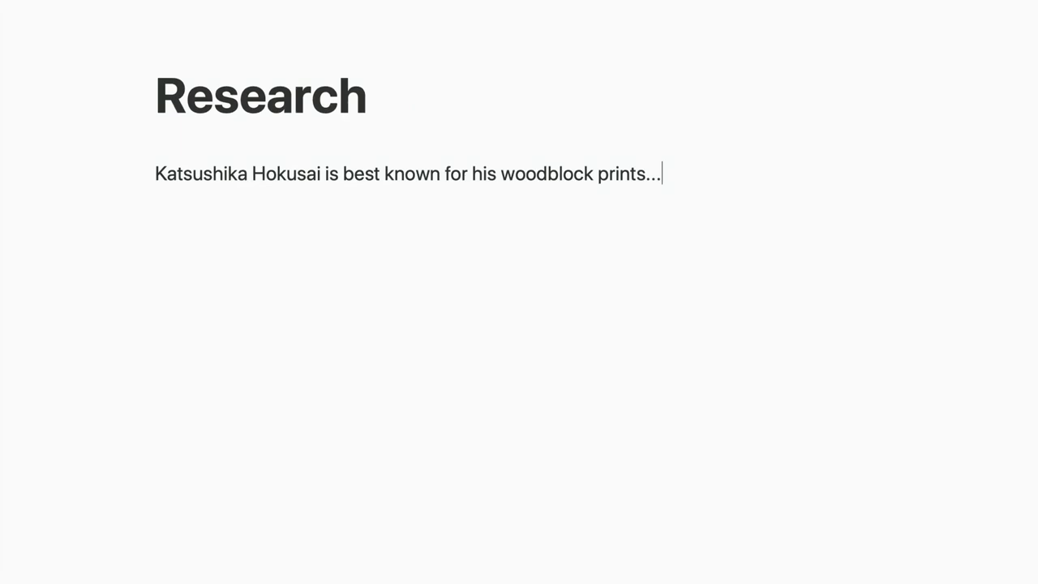
pyautogui.moveTo(188, 44); pyautogui.dragTo(827, 549)
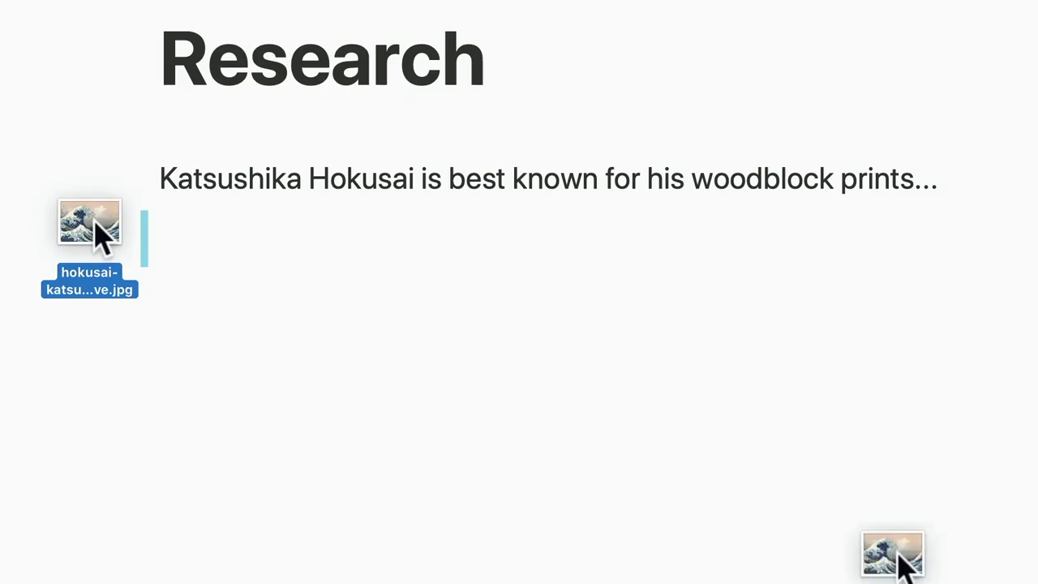
pyautogui.moveTo(95, 235)
pyautogui.mouseDown()
pyautogui.moveTo(146, 268)
pyautogui.moveTo(105, 234)
pyautogui.mouseUp()
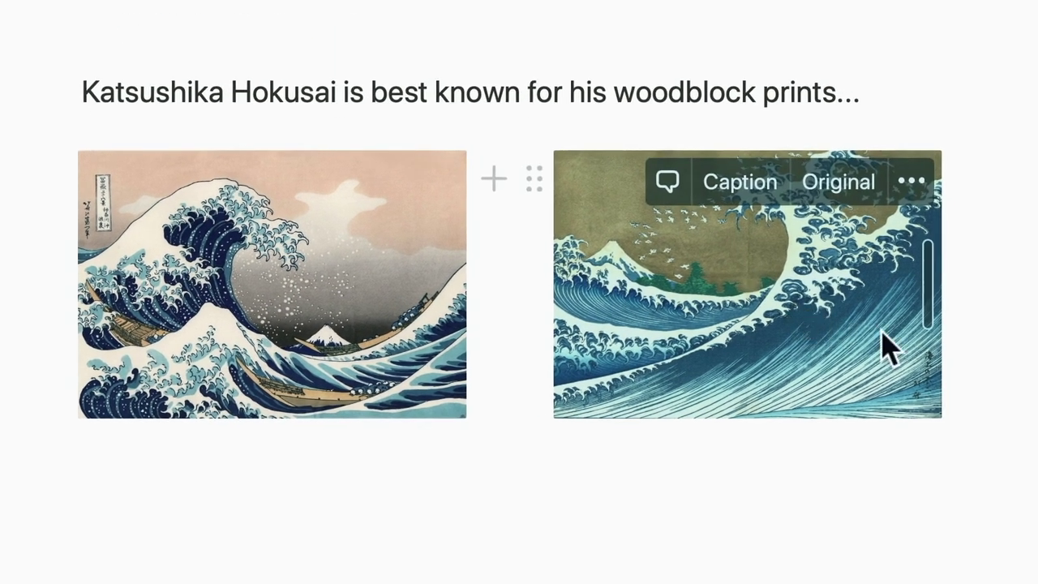
# - Paste a YouTube link below the images as an embedded video, then open the slash menu
pyautogui.click(116, 478)
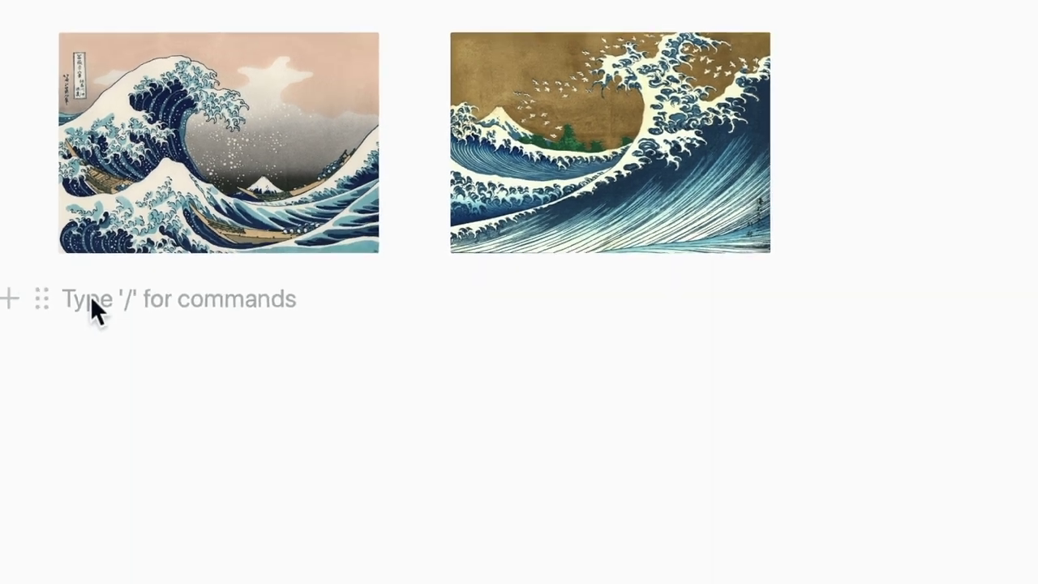
pyautogui.write('https://www.youtube.com/watch?v=sM_z56RdKLs&feature=youtu.be')
pyautogui.click(797, 276)
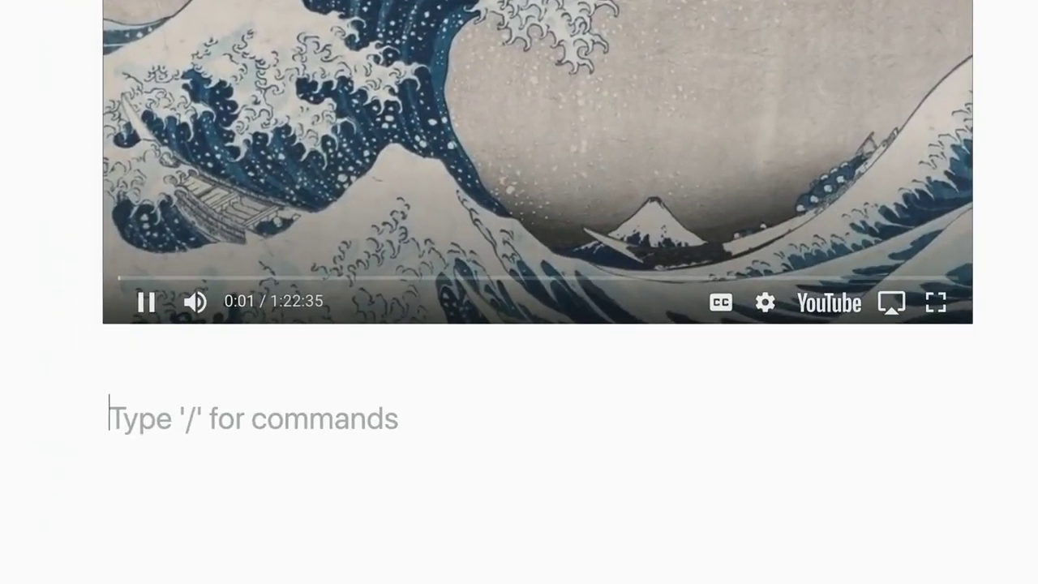
pyautogui.write('/')
pyautogui.scroll(-5, 484, 283)
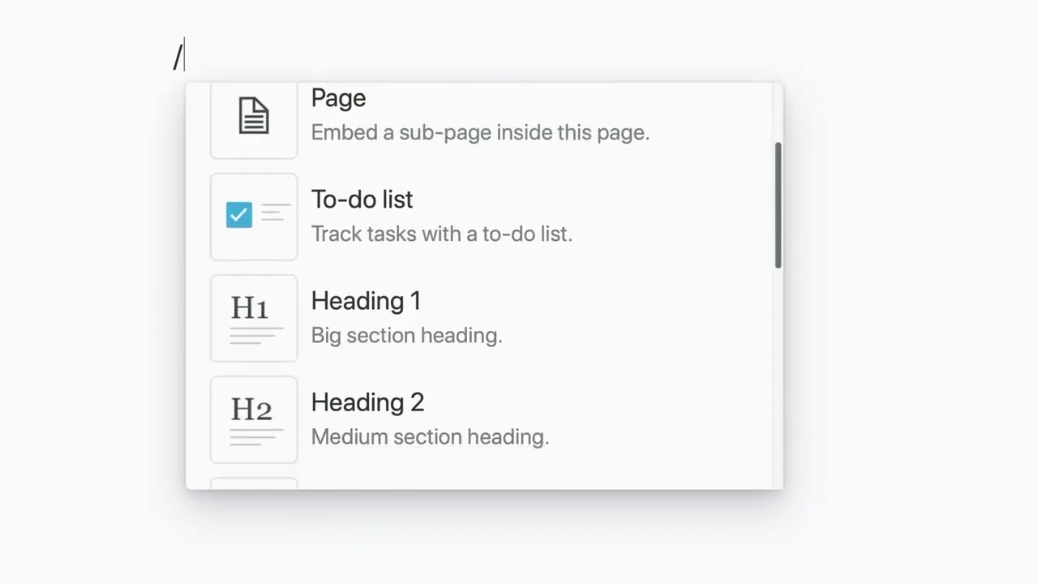
pyautogui.scroll(-5, 484, 283)
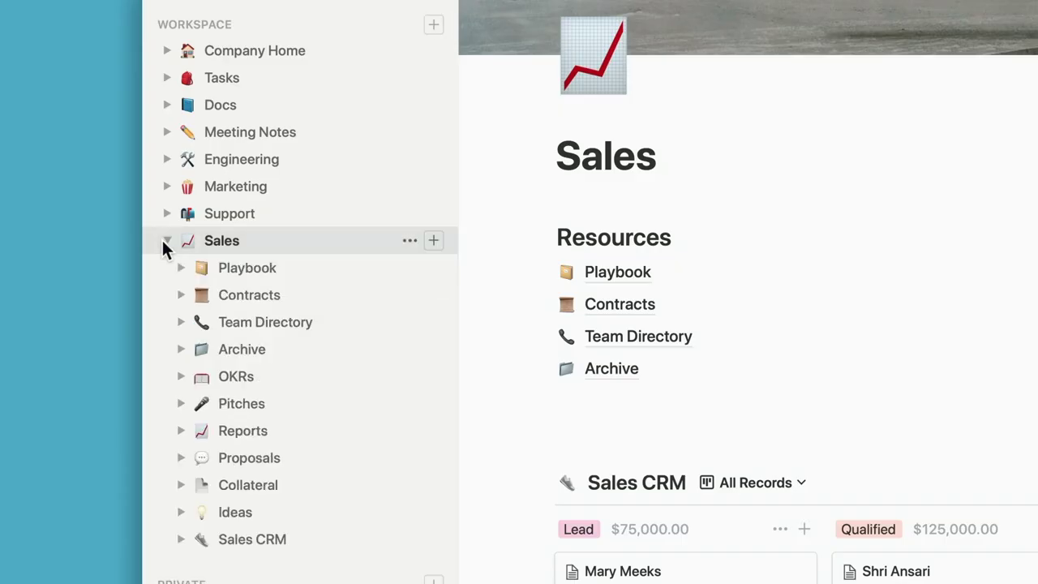
# - Open Sales CRM, then drag the Project Timeline and Checklist blocks higher on the webinar page
pyautogui.scroll(-3, 352, 454)
pyautogui.click(323, 419)
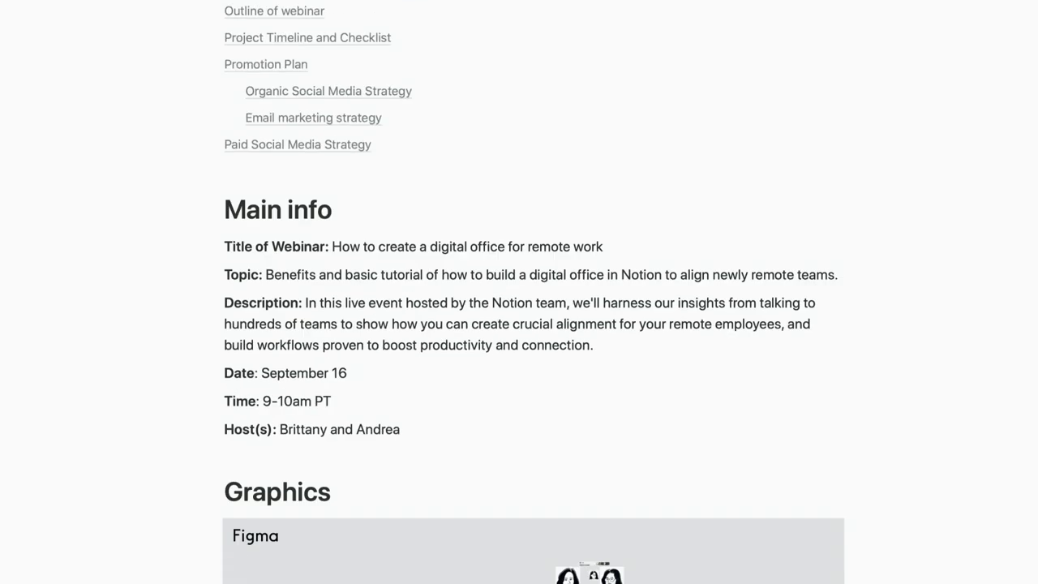
pyautogui.scroll(-10, 519, 324)
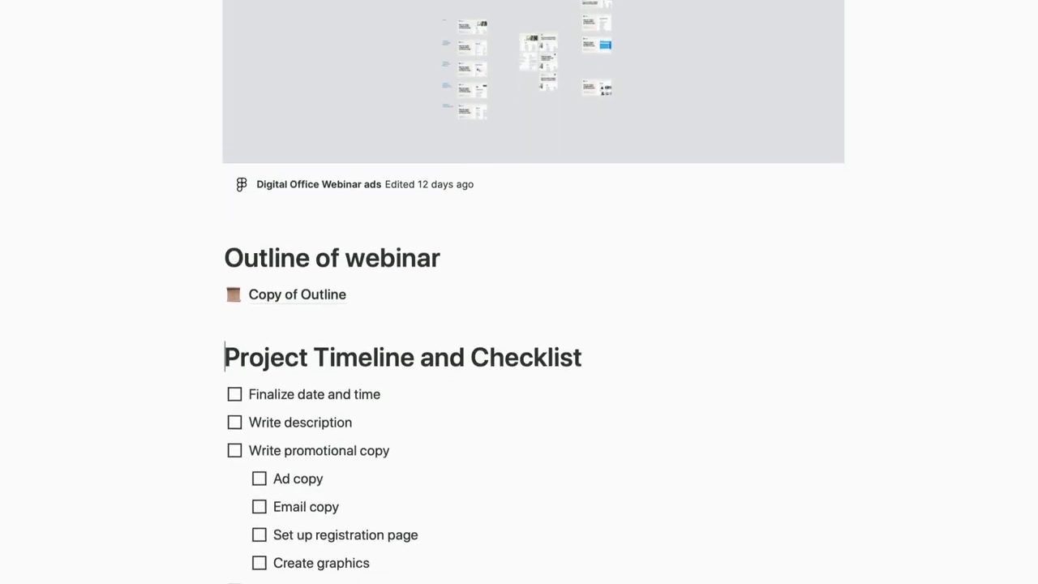
pyautogui.moveTo(164, 153); pyautogui.dragTo(410, 460)
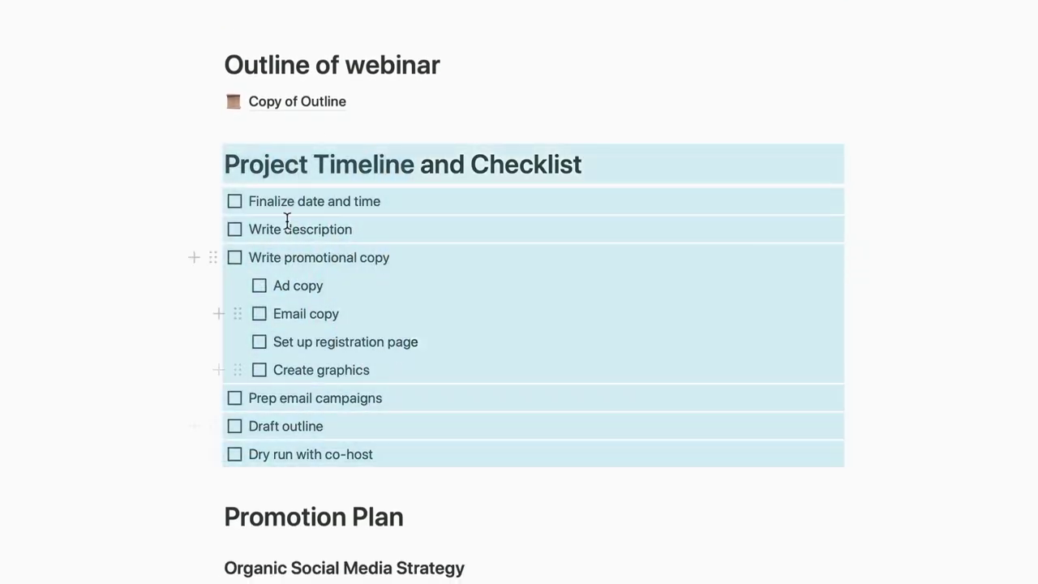
pyautogui.moveTo(213, 167); pyautogui.dragTo(261, 126)
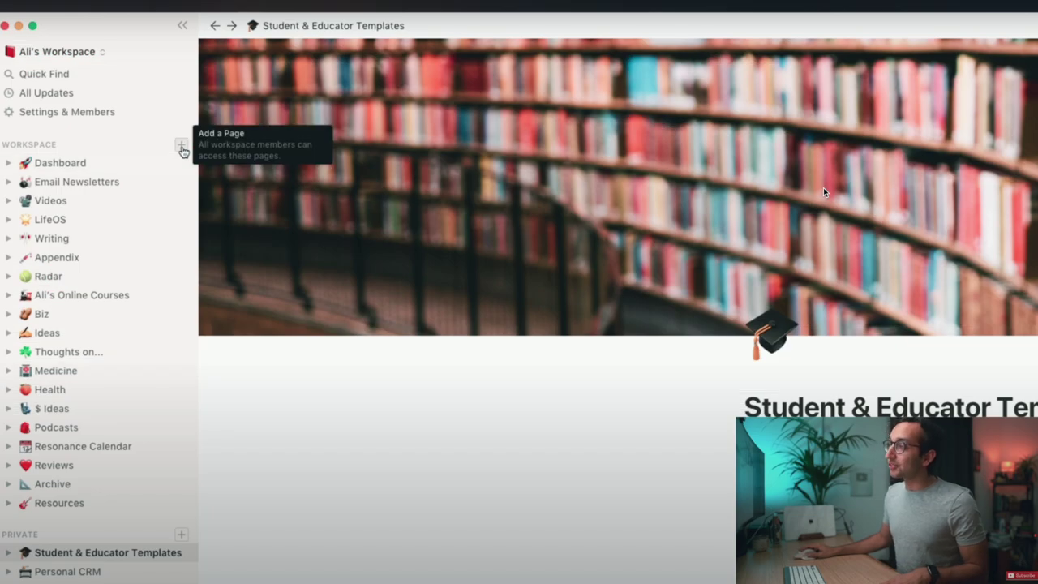
# - Remove the 'Typing cool stuff whazow' first line using its block menu's Delete
pyautogui.click(181, 147)
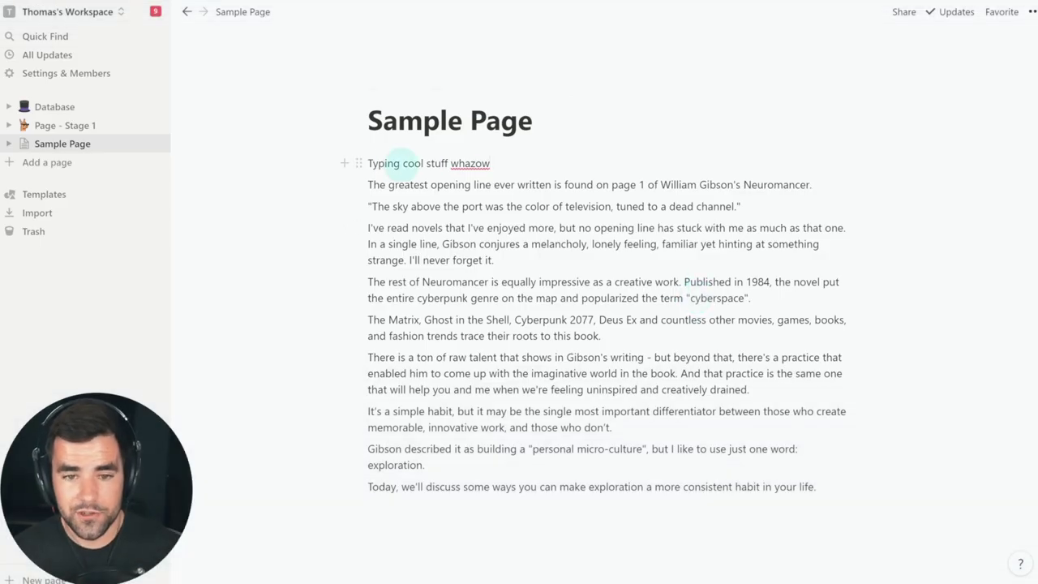
pyautogui.click(358, 163)
pyautogui.click(235, 82)
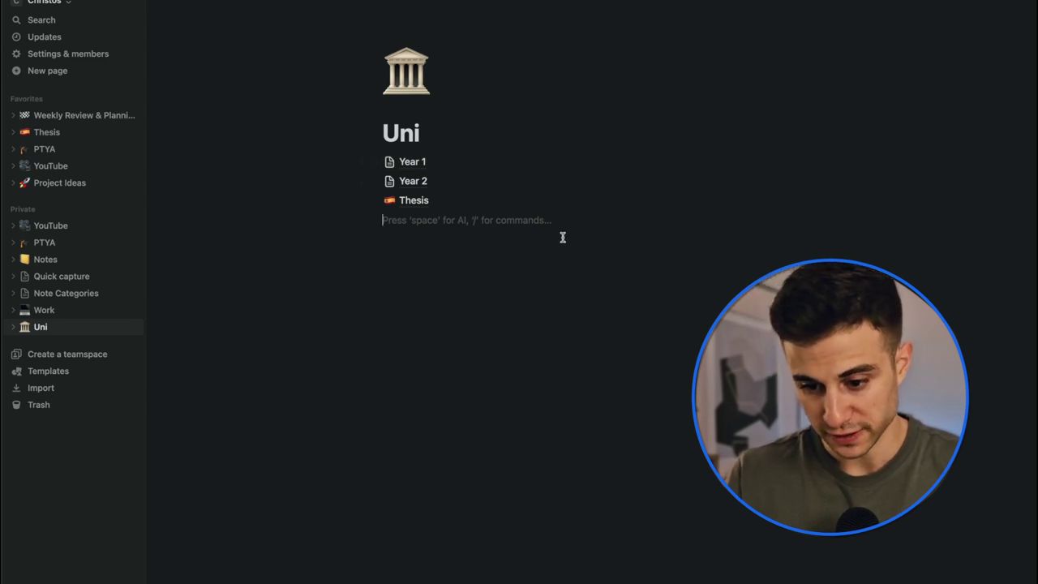
# - Go from Uni through Year 1 and Period 3 to the Software Containerisation page
pyautogui.click(492, 172)
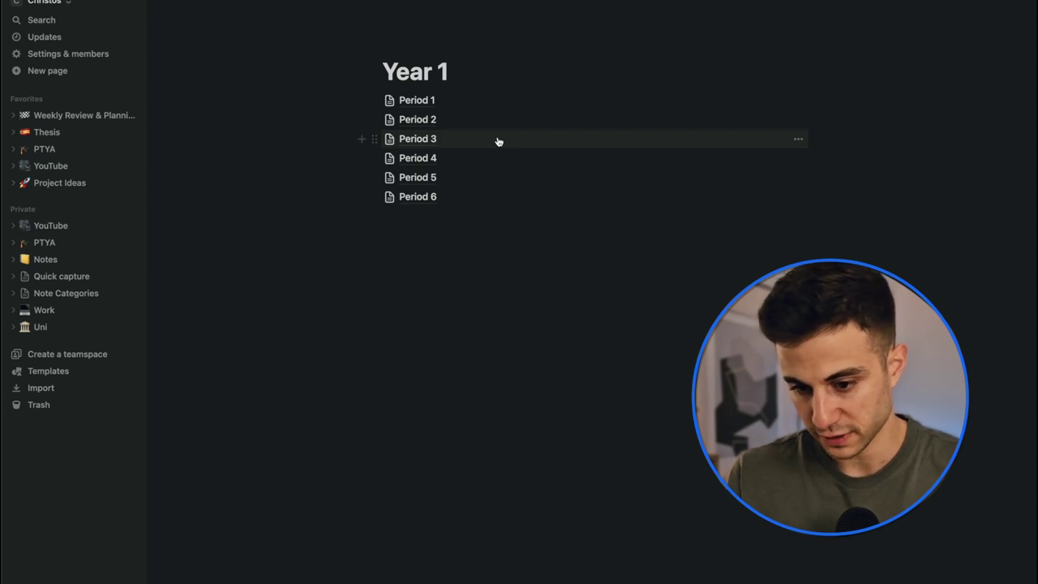
pyautogui.click(497, 139)
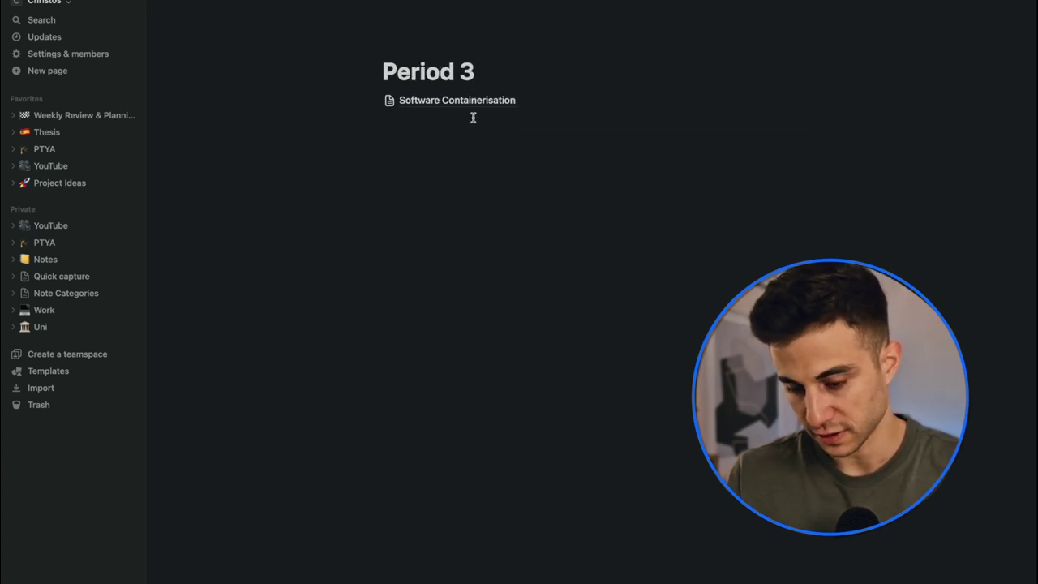
pyautogui.click(550, 106)
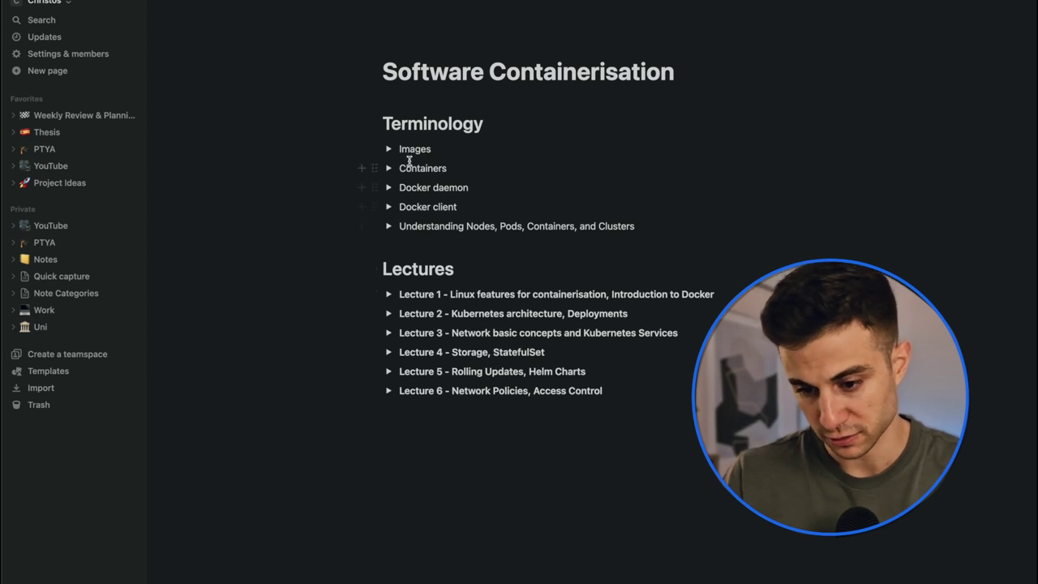
# - Briefly expand and collapse the Containers and Lecture 3 toggles
pyautogui.click(389, 168)
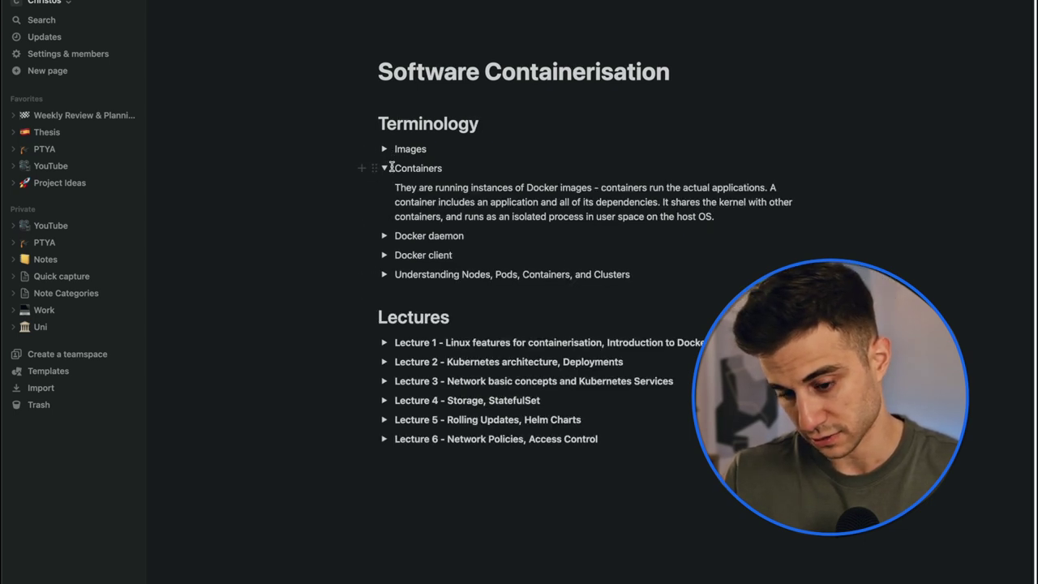
pyautogui.click(386, 169)
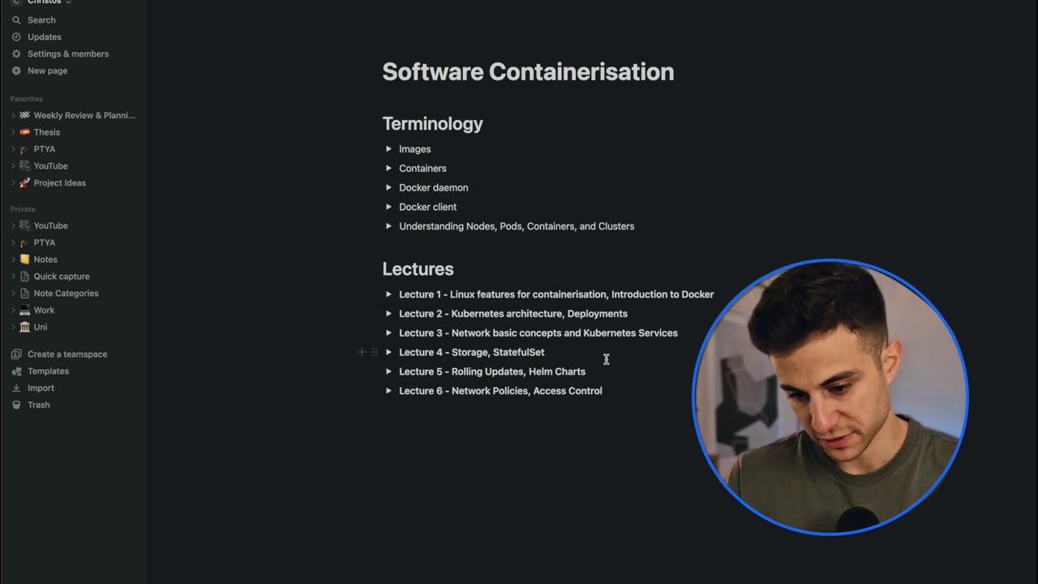
pyautogui.click(388, 333)
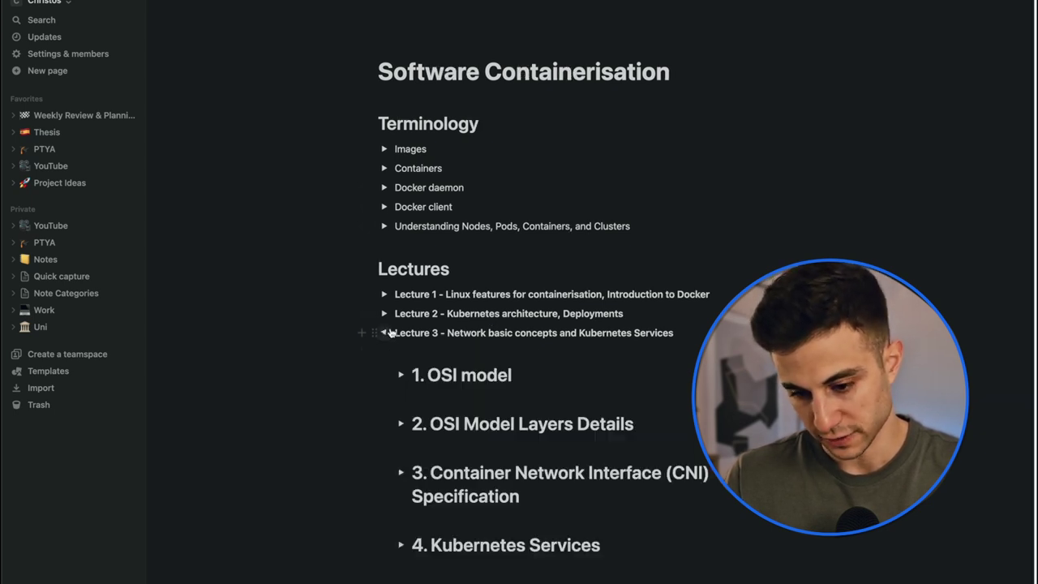
pyautogui.click(386, 332)
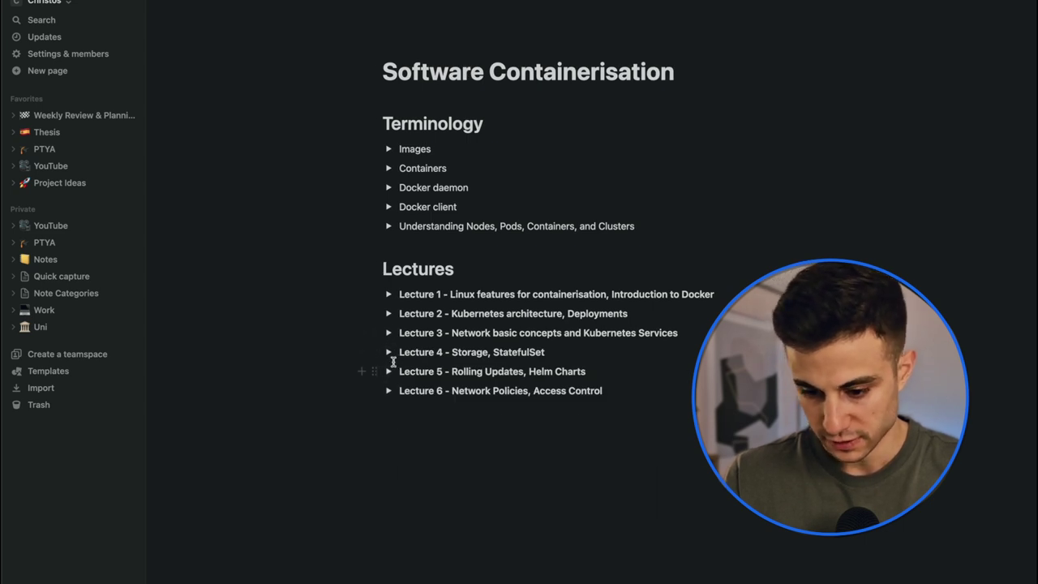
# - Expand Lecture 4 and its 2. StatefulSet toggle to show the overview
pyautogui.click(388, 353)
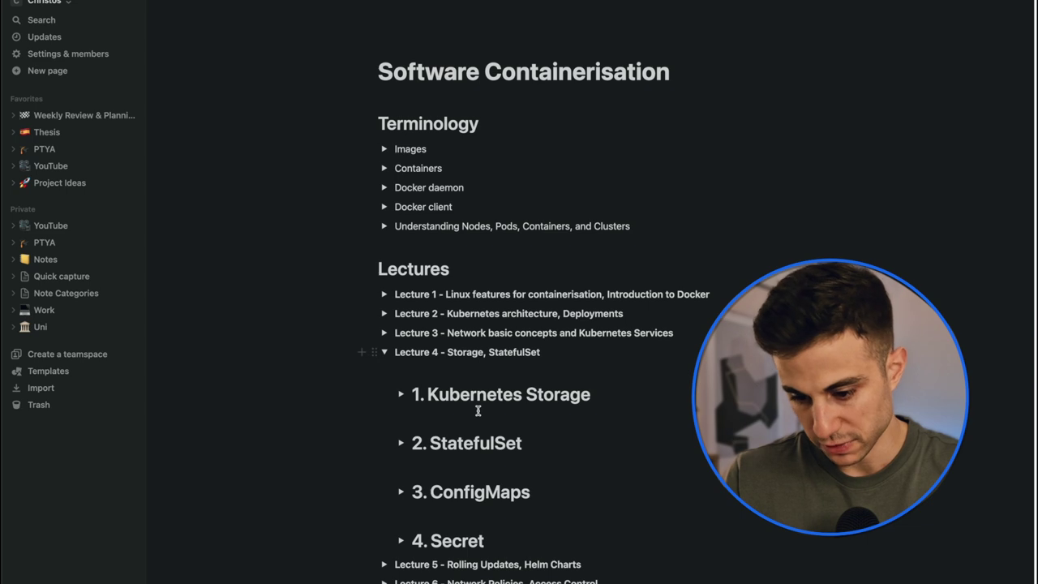
pyautogui.scroll(-5, 478, 411)
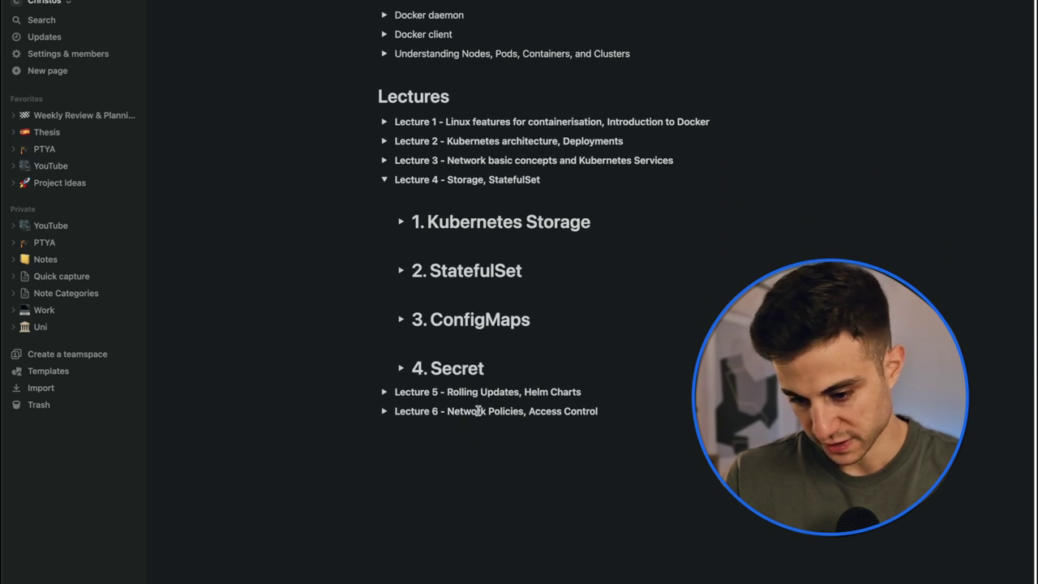
pyautogui.scroll(-1, 478, 411)
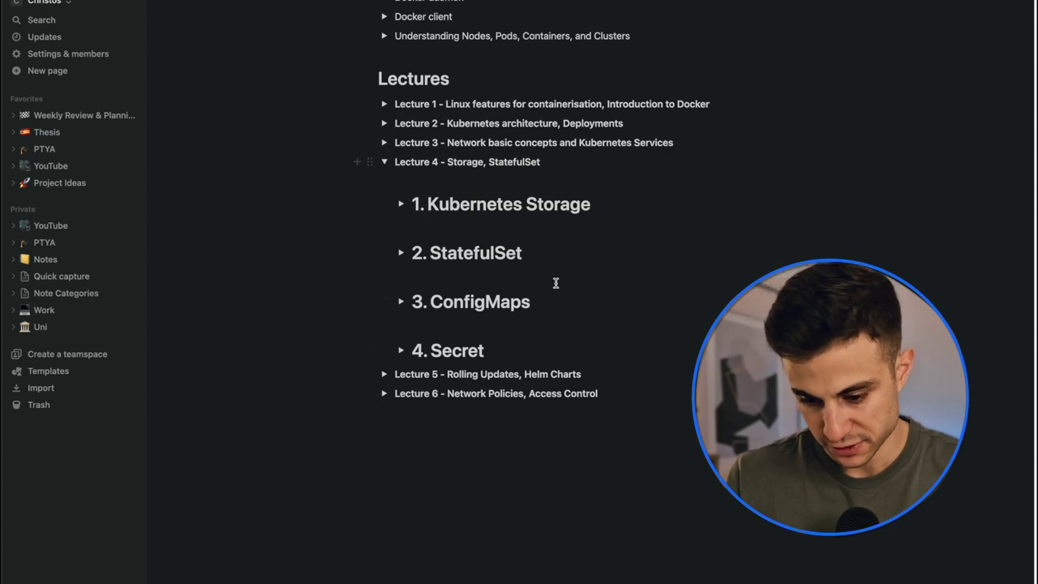
pyautogui.click(401, 254)
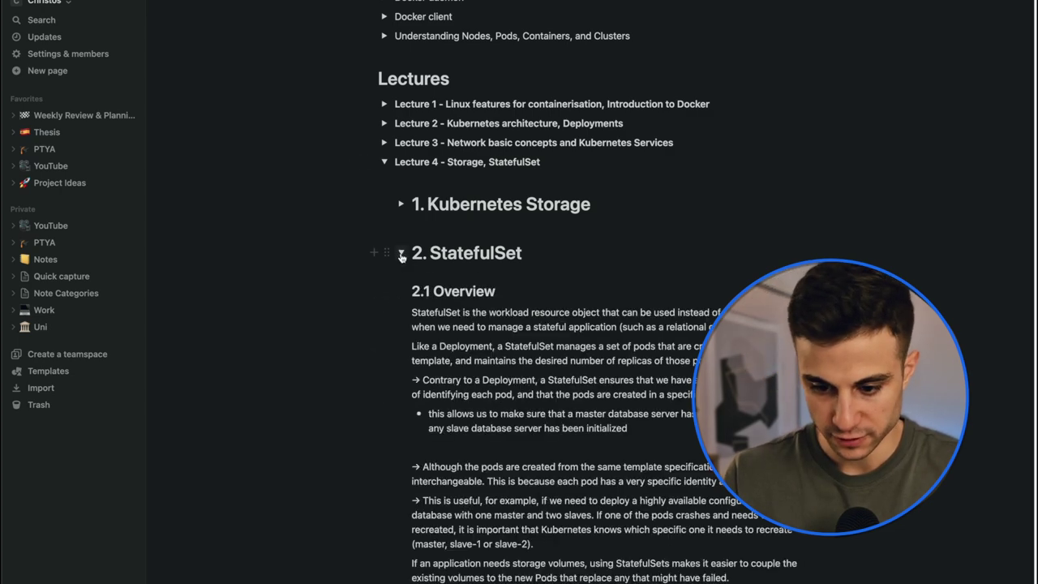
pyautogui.scroll(-6, 400, 255)
pyautogui.scroll(-5, 400, 253)
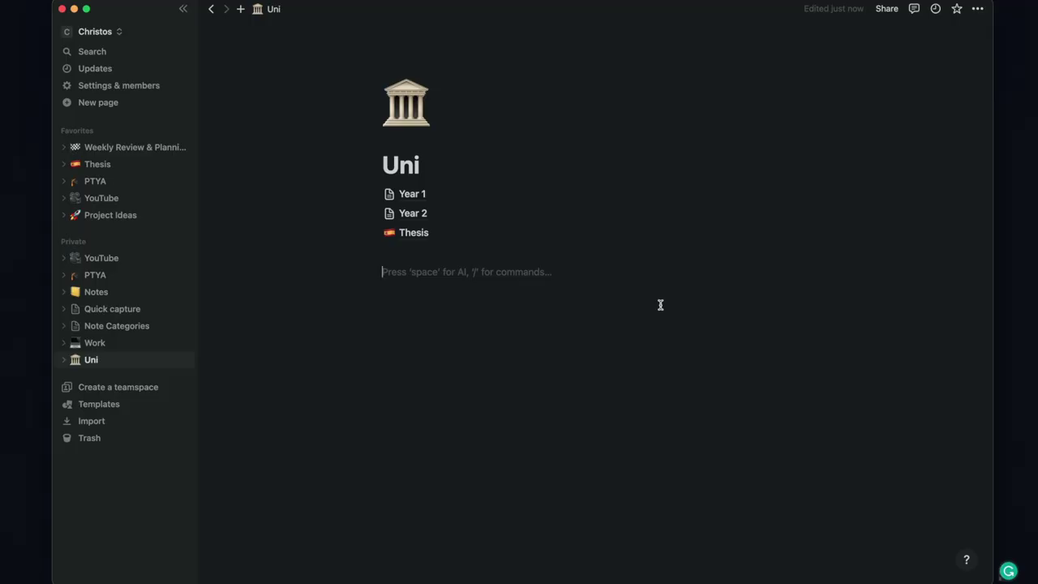
# - Add a Heading 3 reading 'this is a header' on the Uni page, then create a new page
pyautogui.write('/')
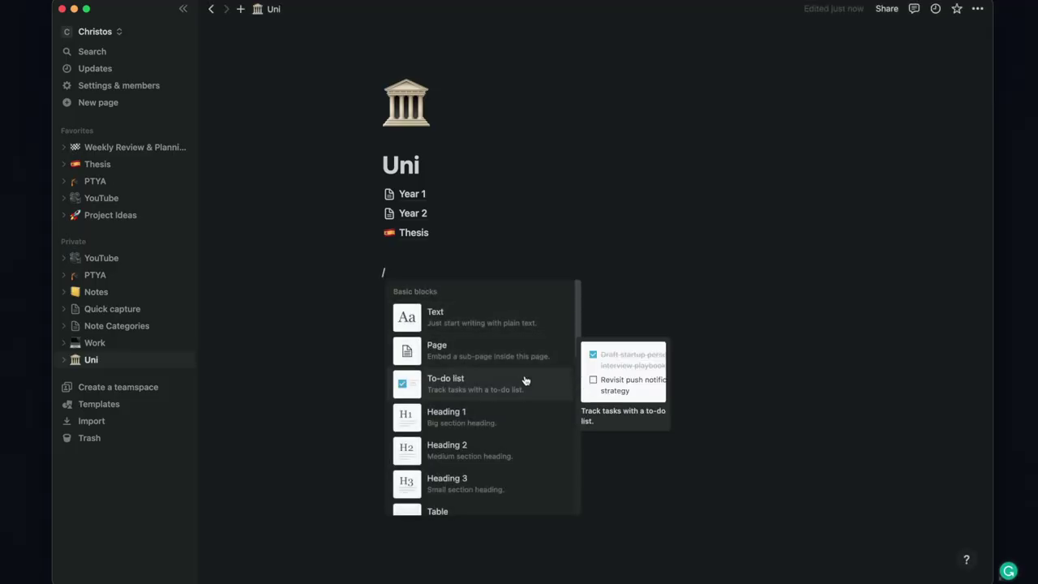
pyautogui.scroll(-4, 525, 381)
pyautogui.scroll(-3, 525, 380)
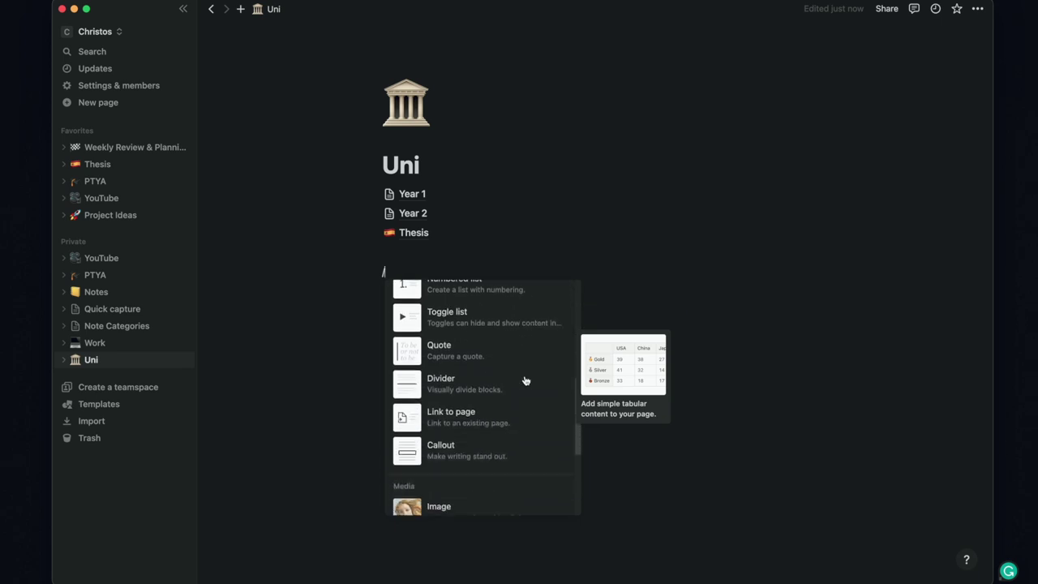
pyautogui.scroll(5, 524, 380)
pyautogui.click(509, 368)
pyautogui.write('this is a header')
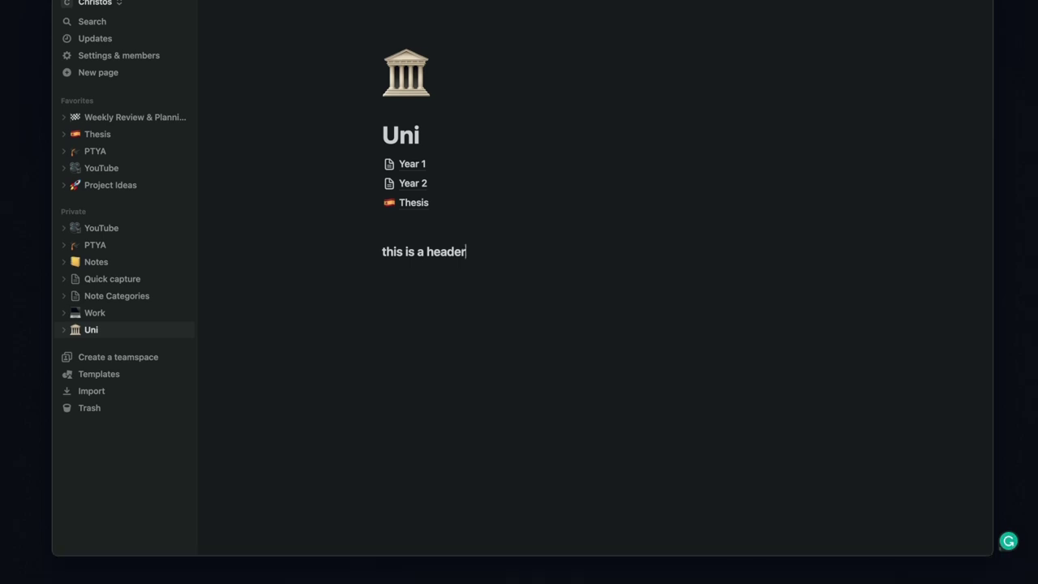
pyautogui.press('super+n')
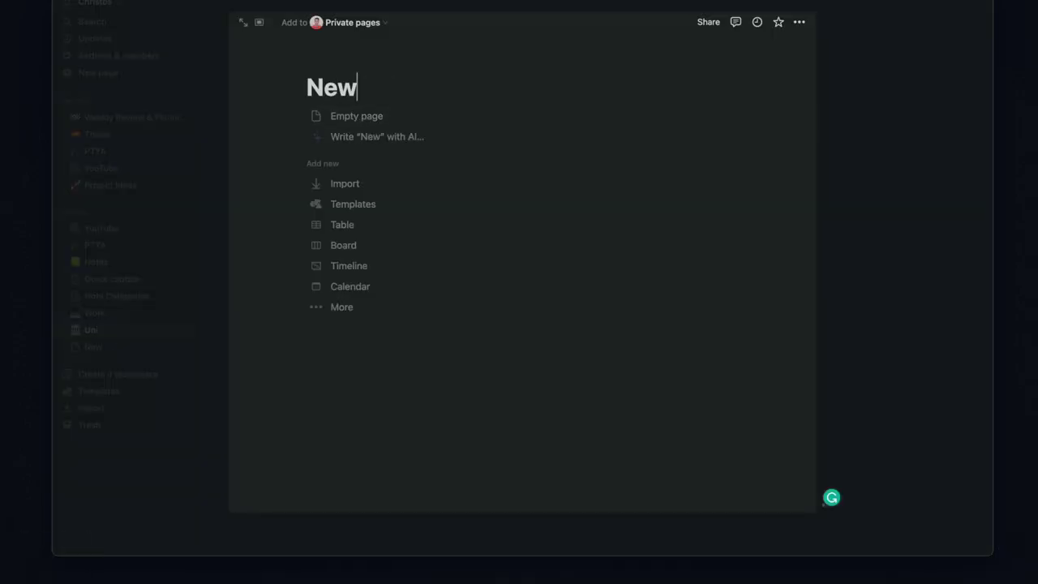
# - Search 'so' to jump to the Software Containerisation page
pyautogui.press('super+p')
pyautogui.write('software')
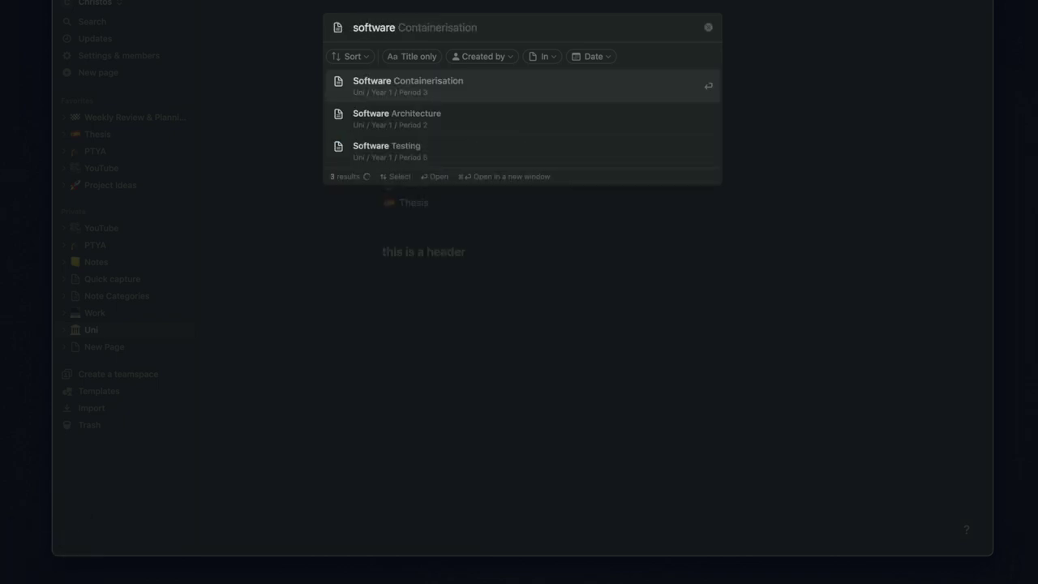
pyautogui.press('Return')
# - In a new tab, search 'arc' to open the Software Architecture page
pyautogui.press('super+t')
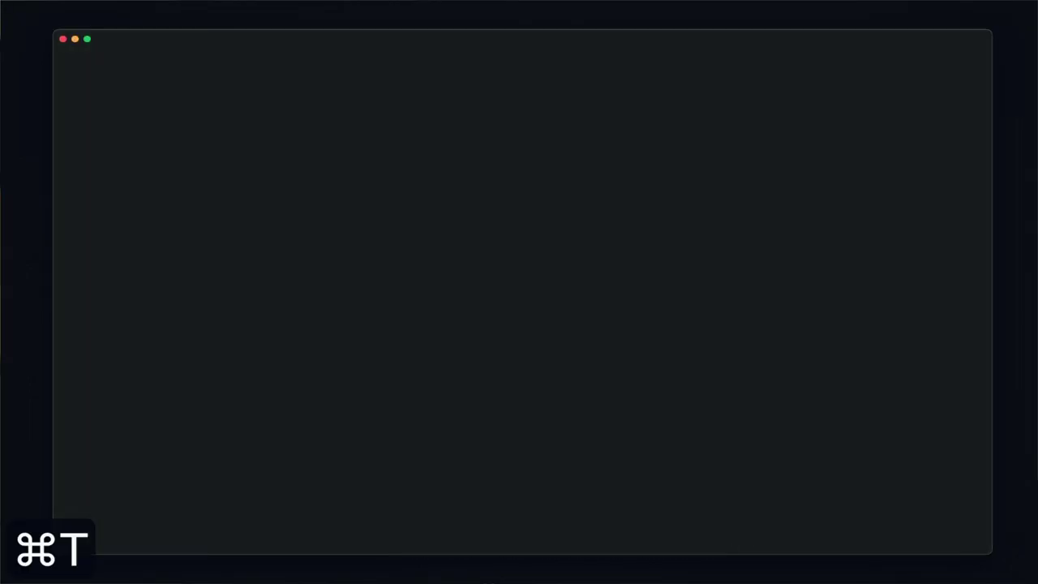
pyautogui.press('super+p')
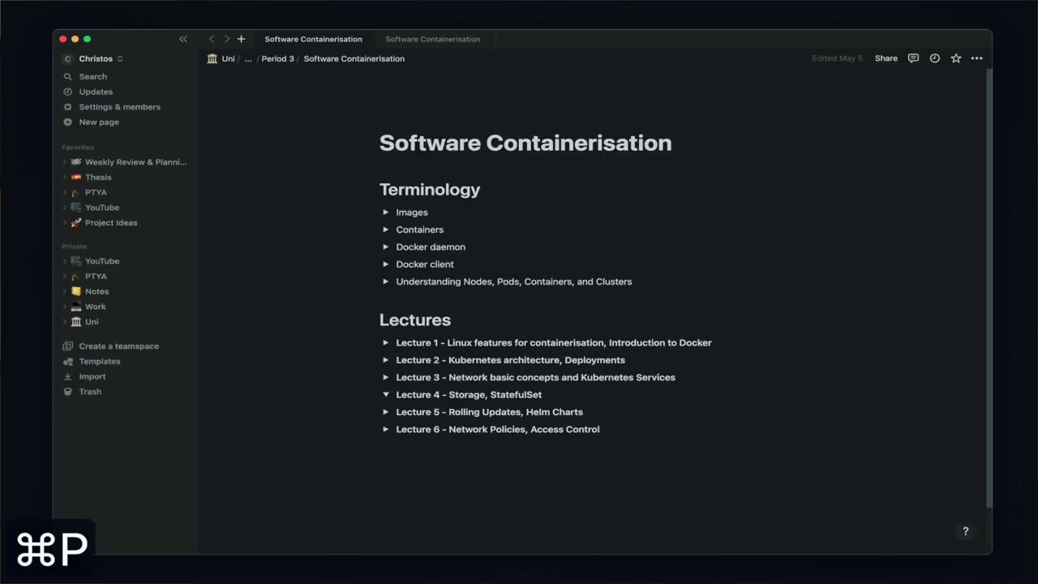
pyautogui.write('archite')
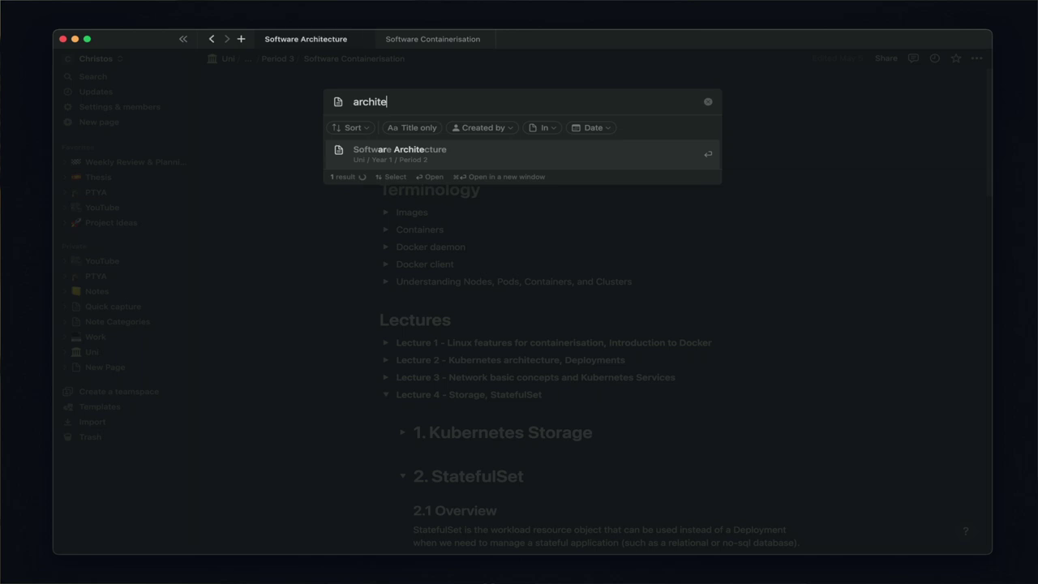
pyautogui.press('Return')
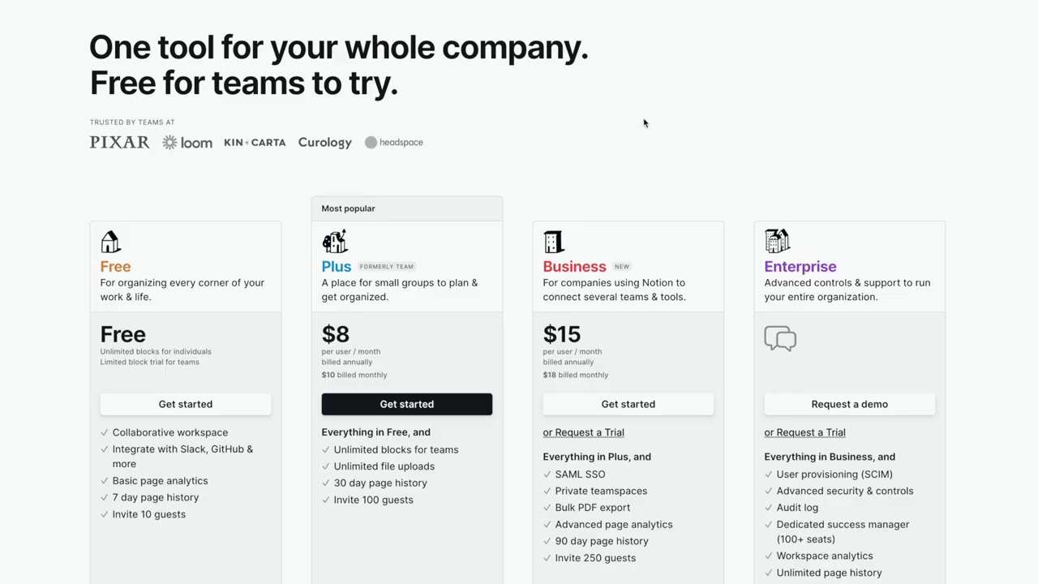
# - Scroll through the plan cards, Notion AI section and Compare plans table to the Support rows
pyautogui.scroll(-4, 645, 122)
pyautogui.scroll(-5, 645, 121)
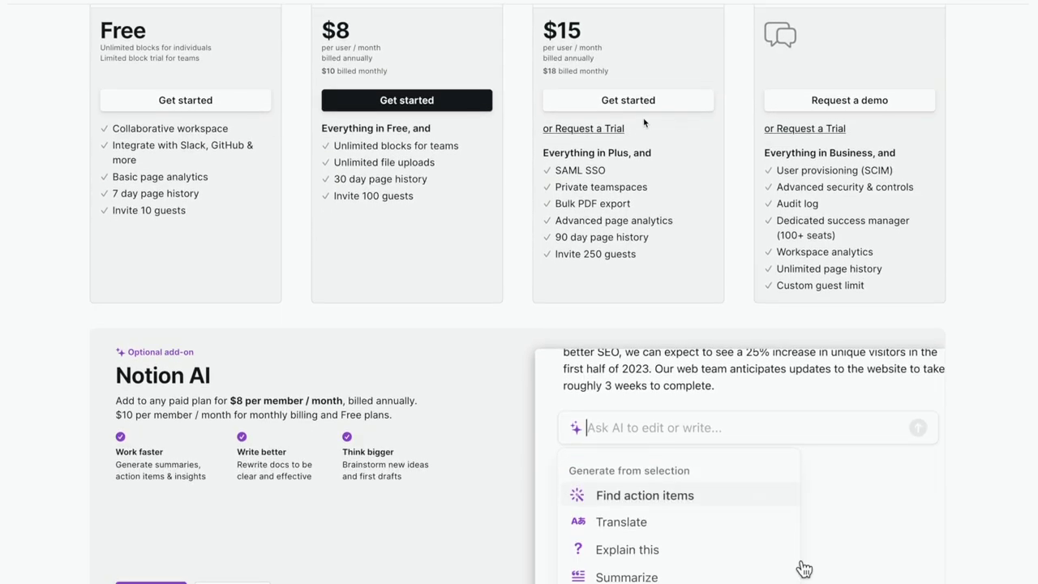
pyautogui.scroll(-5, 644, 121)
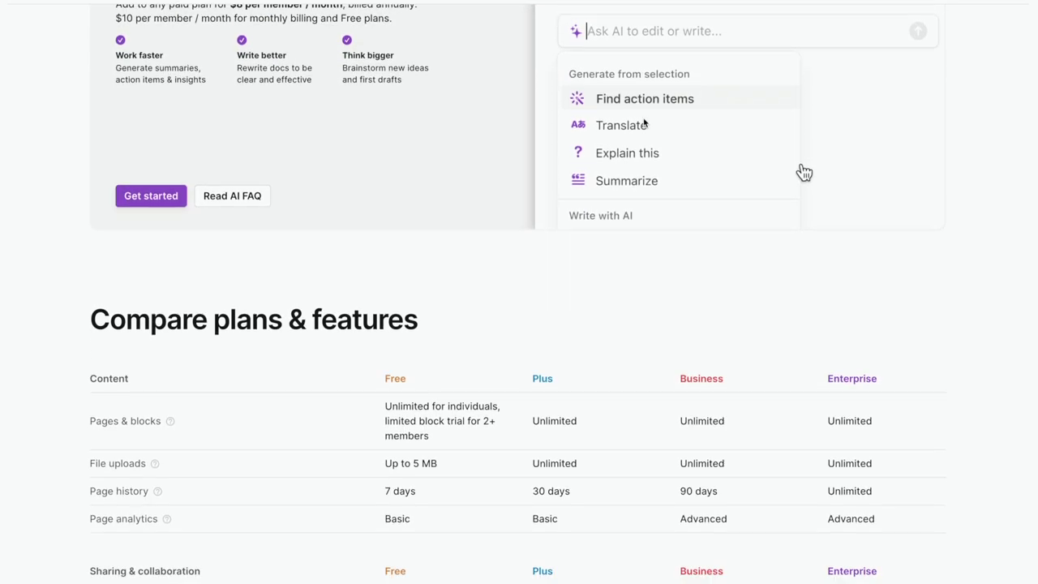
pyautogui.scroll(-5, 644, 123)
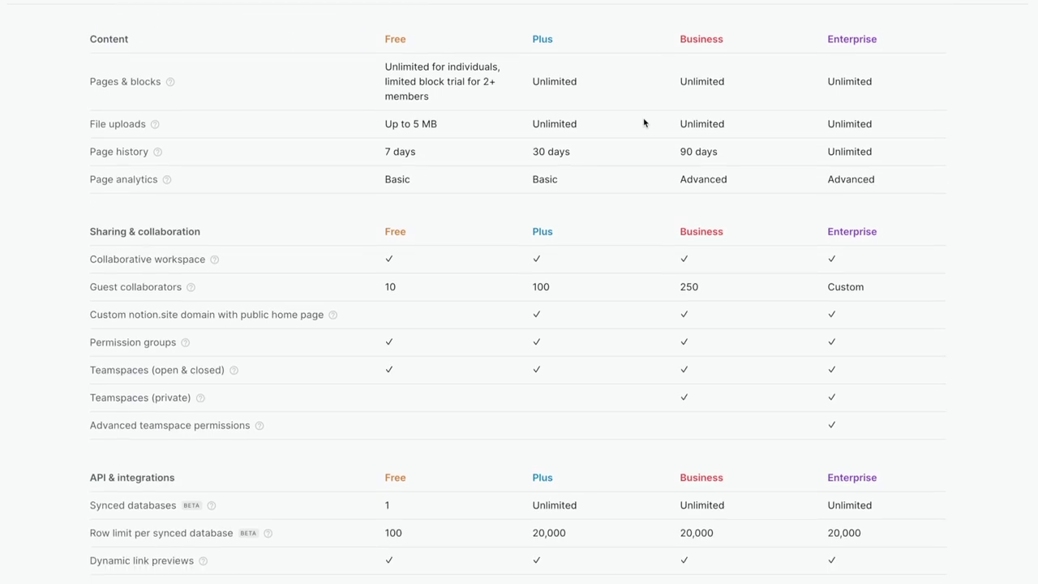
pyautogui.scroll(-6, 644, 122)
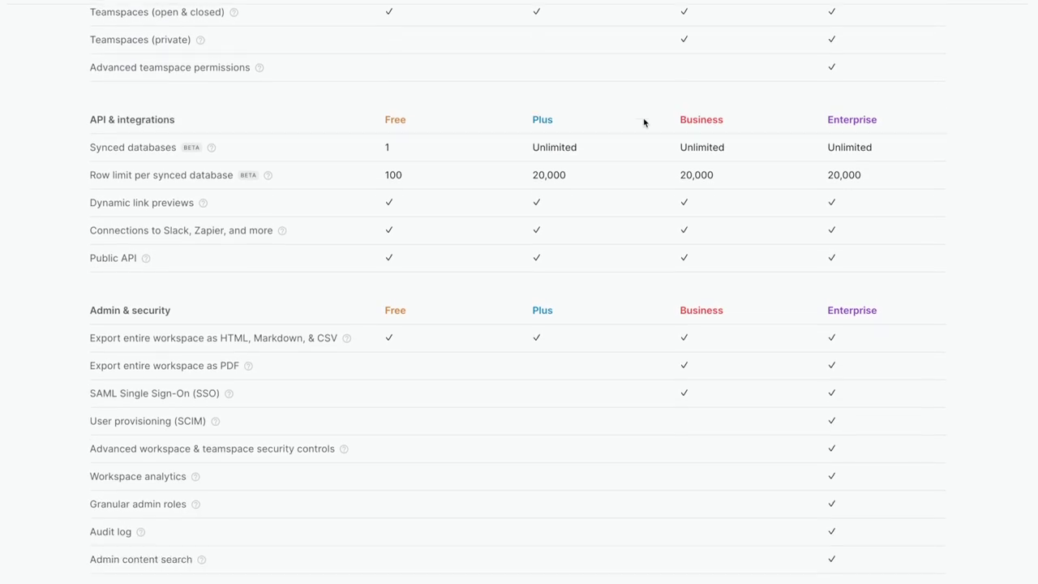
pyautogui.scroll(-1, 645, 122)
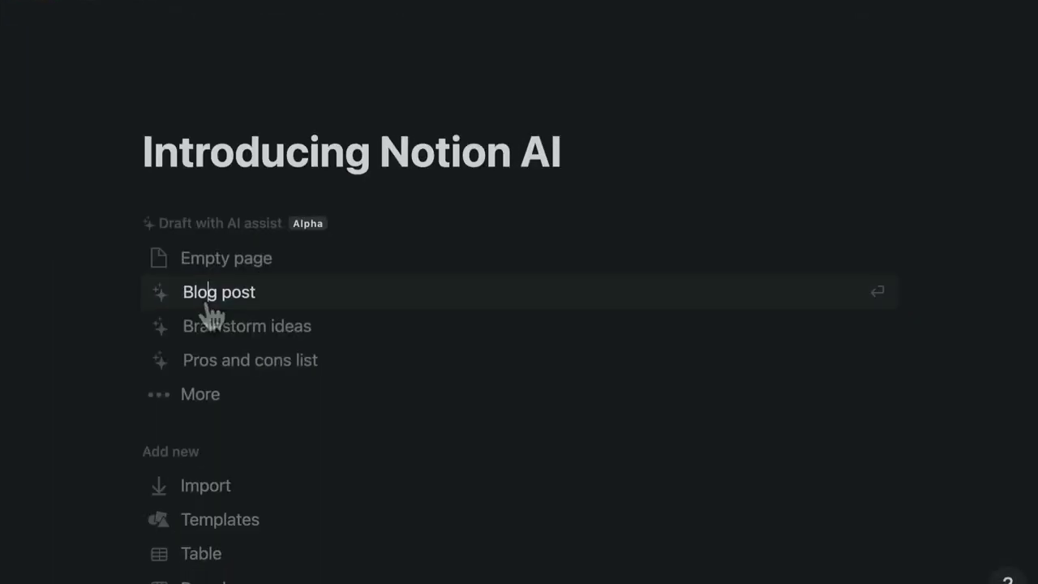
# - Choose the Blog post AI draft and generate a post introducing Notion AI
pyautogui.click(210, 307)
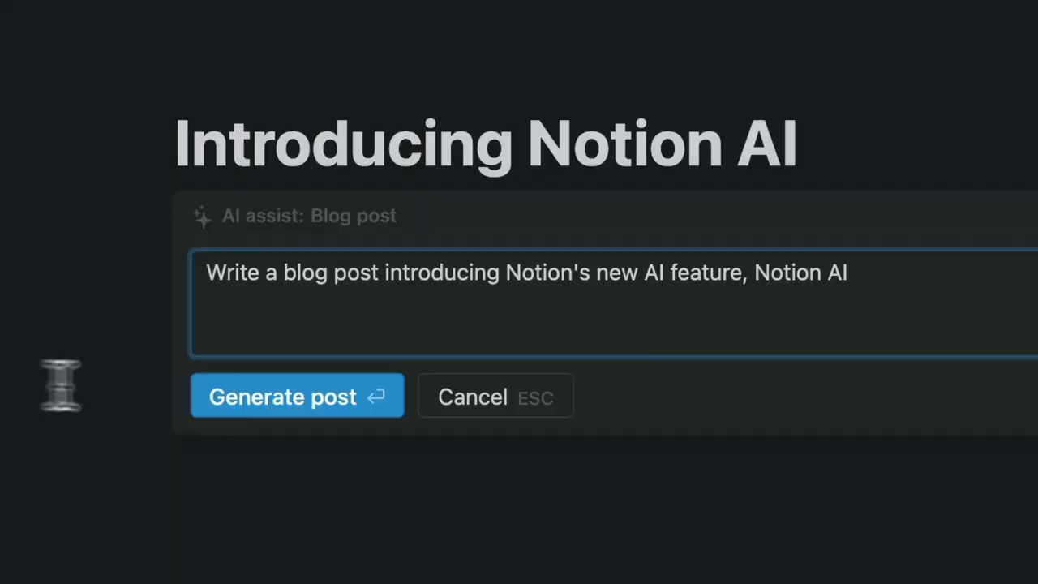
pyautogui.click(212, 328)
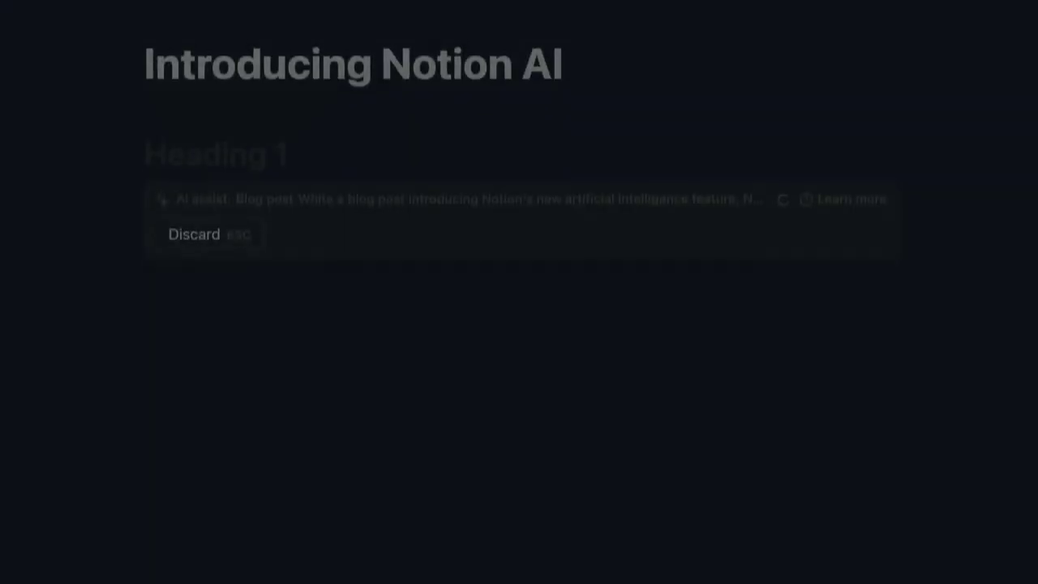